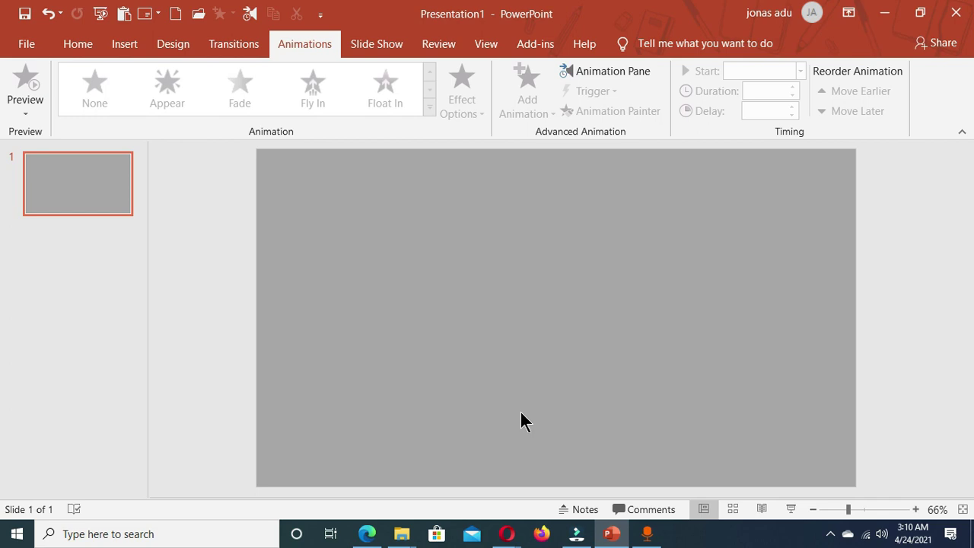
Draw a rectangle on the lower left of the slide with no outline and a light blue fill.
left_click(124, 46)
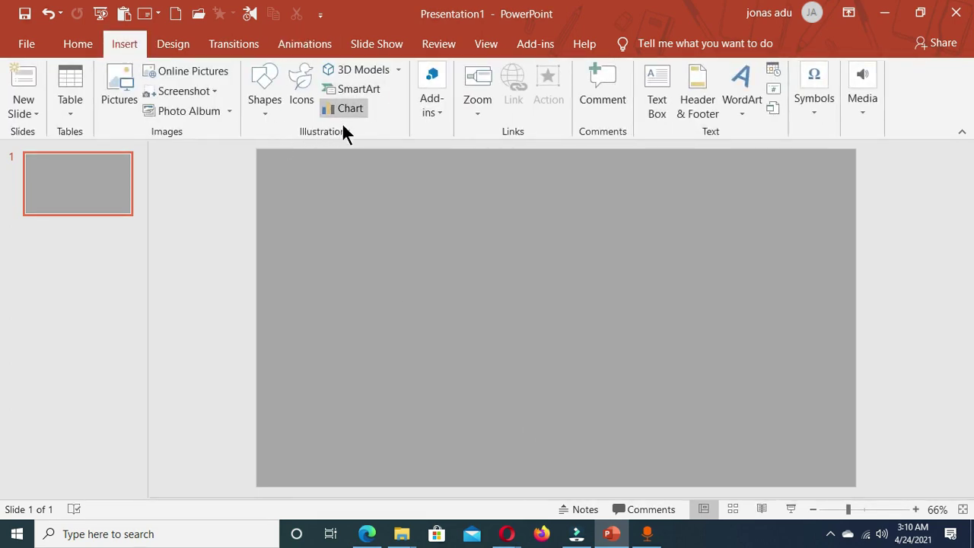
left_click(264, 114)
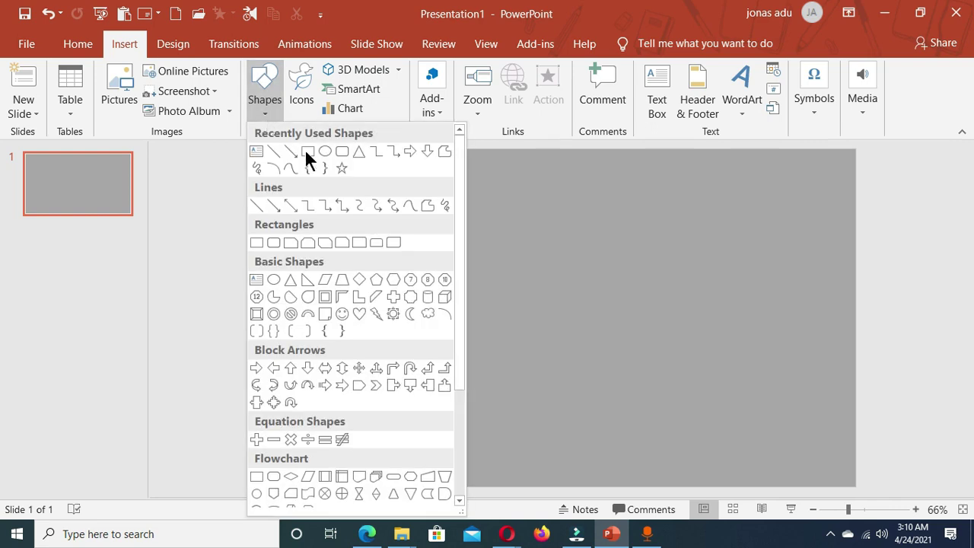
left_click(307, 152)
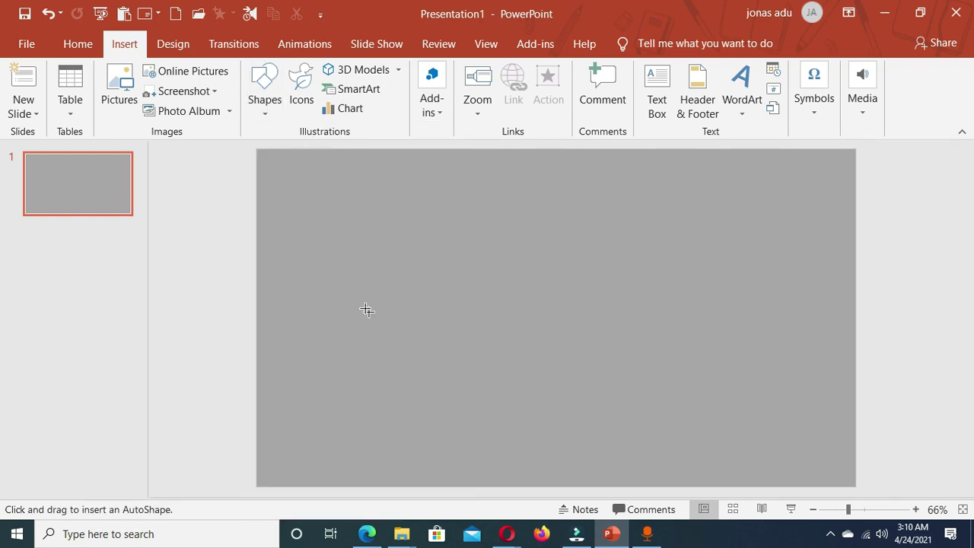
mouse_move(360, 301)
left_mouse_down()
mouse_move(426, 394)
mouse_move(511, 400)
mouse_move(494, 396)
left_mouse_up()
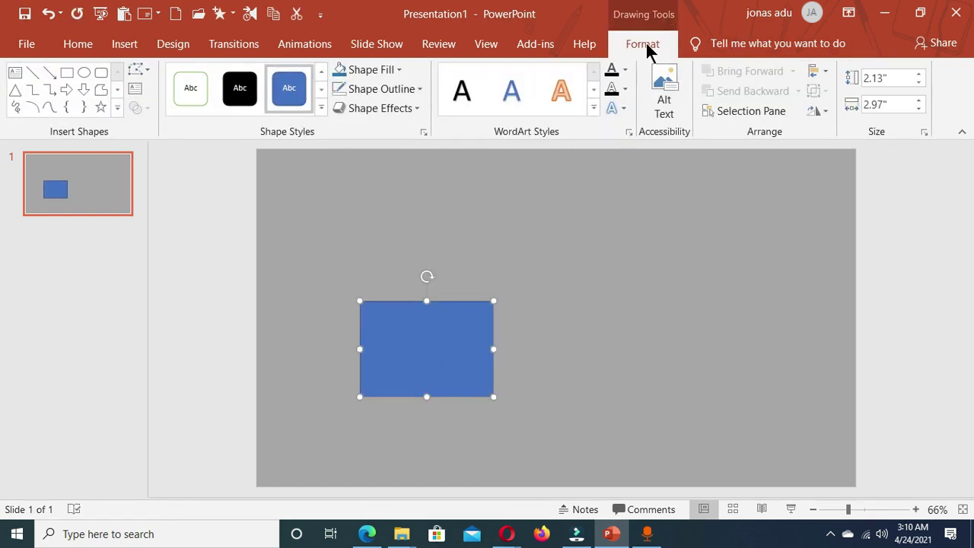
left_click(419, 89)
left_click(411, 241)
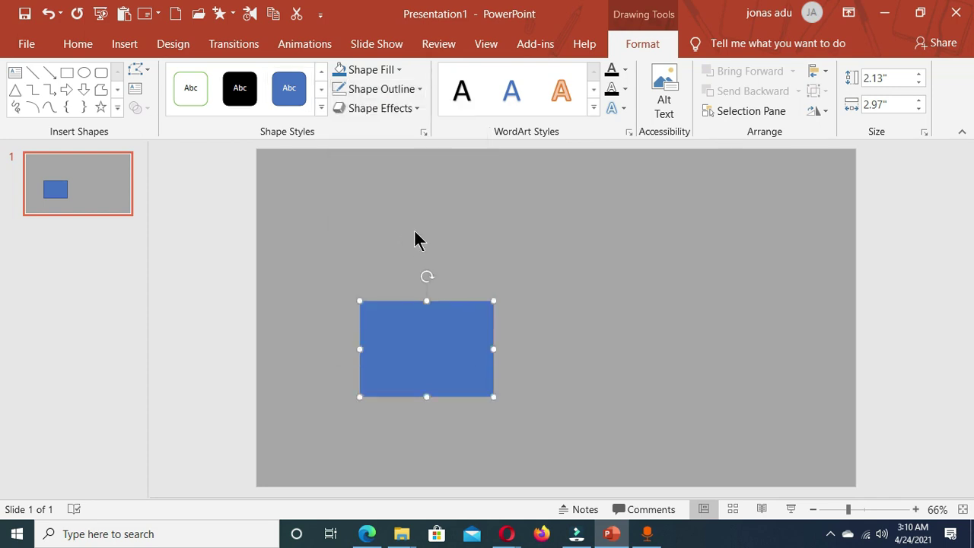
left_click(401, 76)
left_click(452, 139)
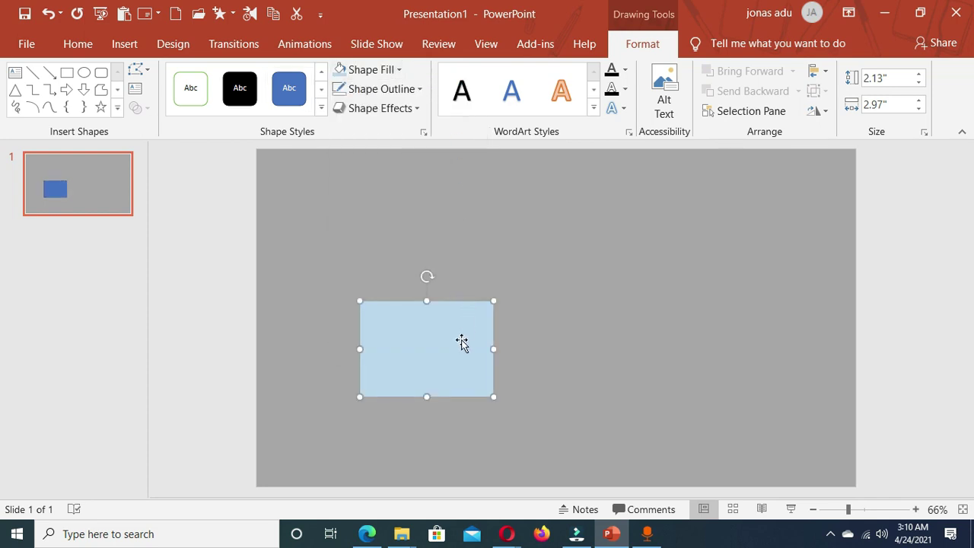
left_click_drag(424, 347, 433, 337)
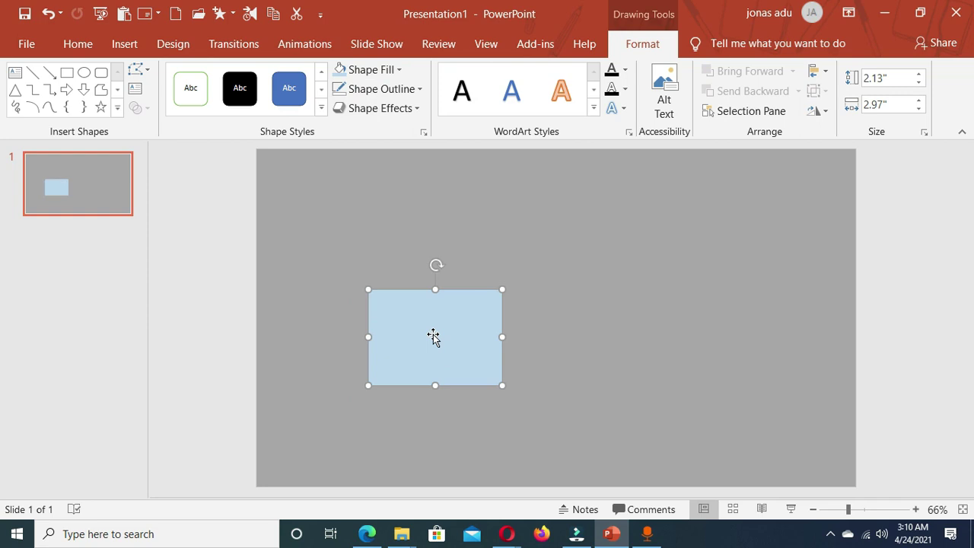
left_click_drag(433, 337, 437, 342)
Duplicate the rectangle, shrink the copy to sit inside the original, and fill it white.
key("ctrl+d")
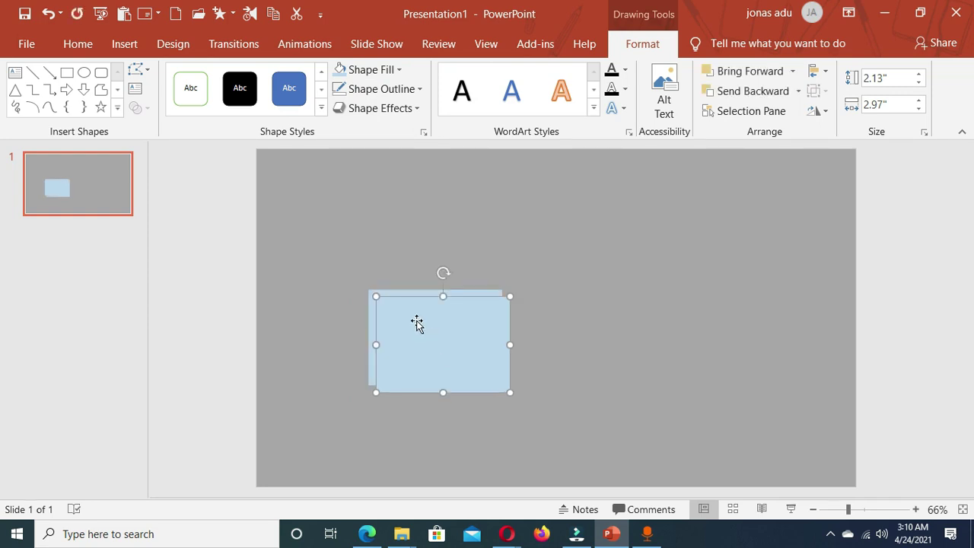
left_click_drag(378, 298, 444, 329)
left_click(397, 69)
left_click(344, 101)
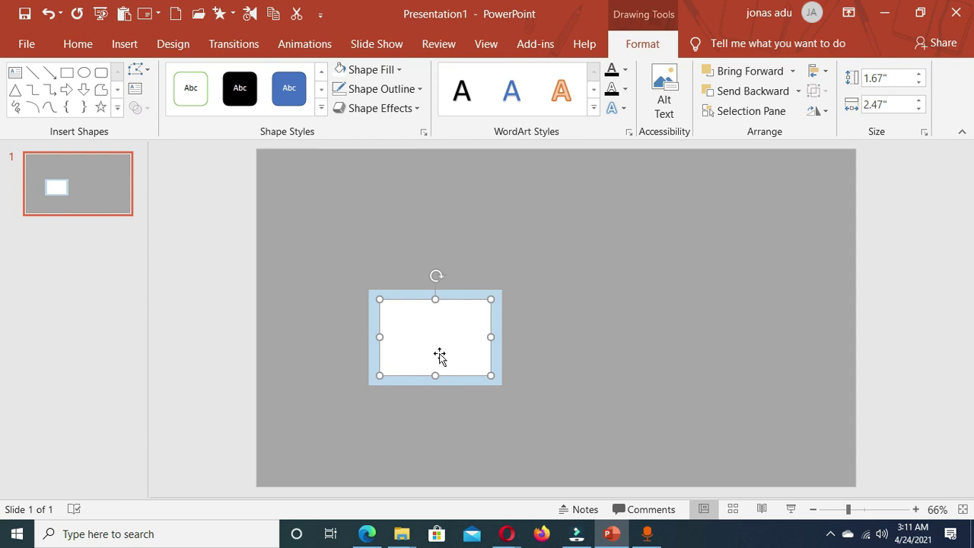
Add a text box on the white card containing the name.
left_click(13, 72)
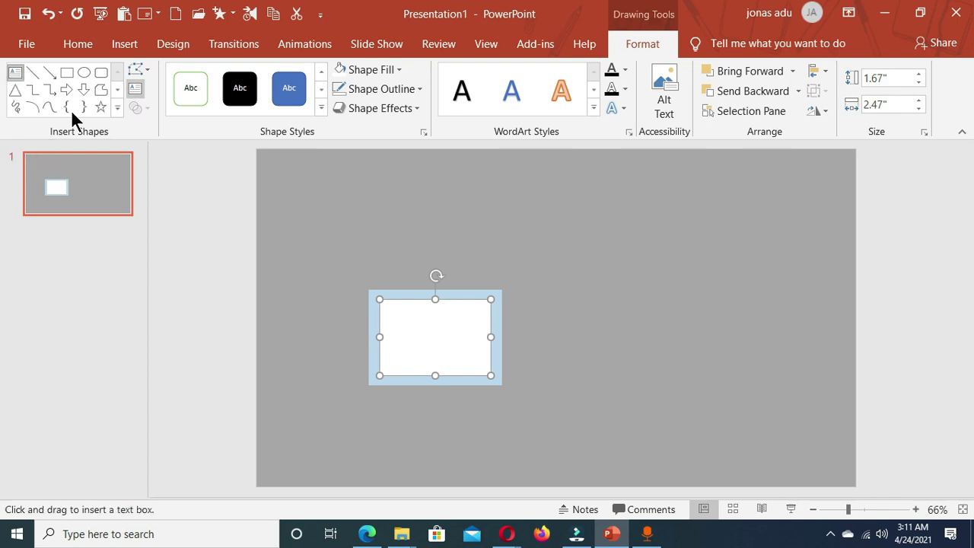
left_click_drag(397, 318, 460, 343)
type("B")
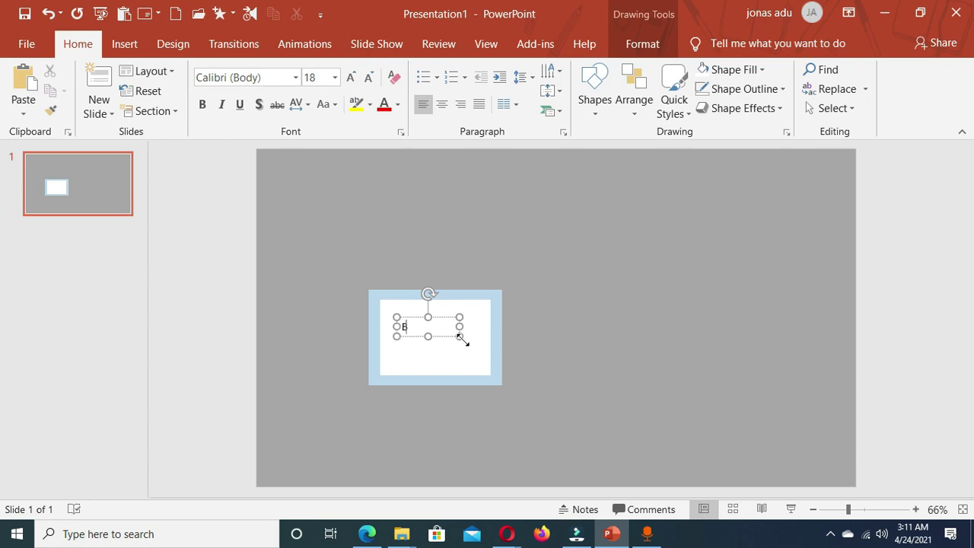
type("ANAHENE")
left_click_drag(441, 313, 451, 312)
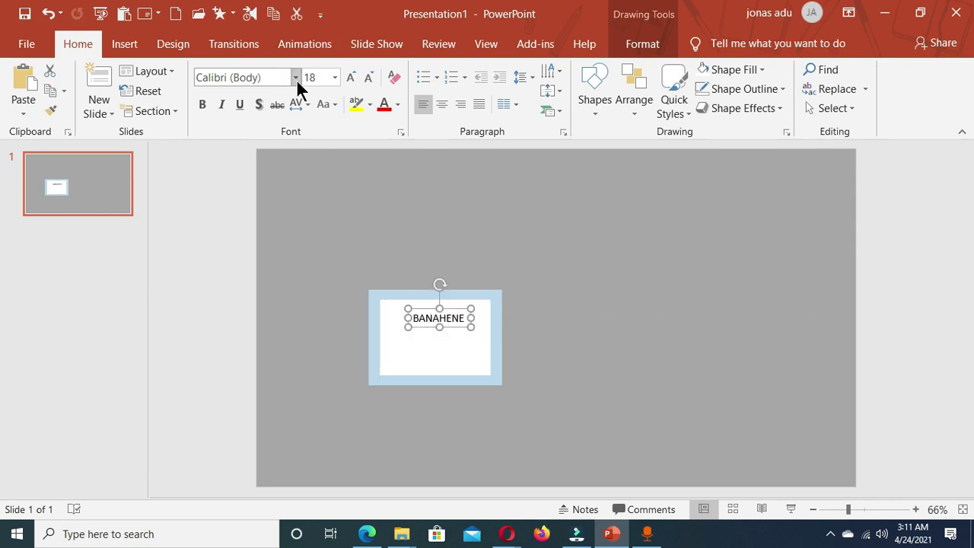
Format the name in Arial Black 16 pt, centre it near the card's top, and copy it below.
left_click(296, 78)
left_click(254, 181)
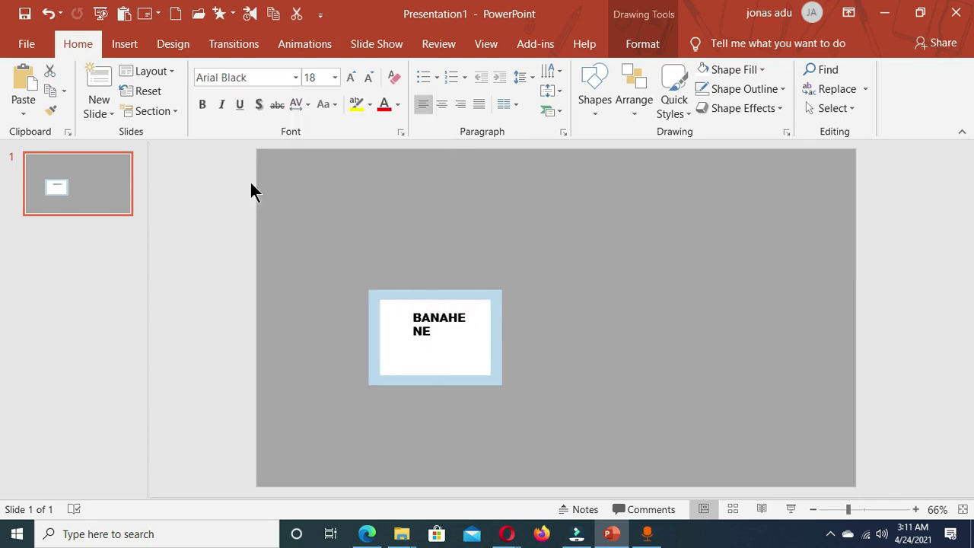
left_click(364, 79)
left_click(364, 79)
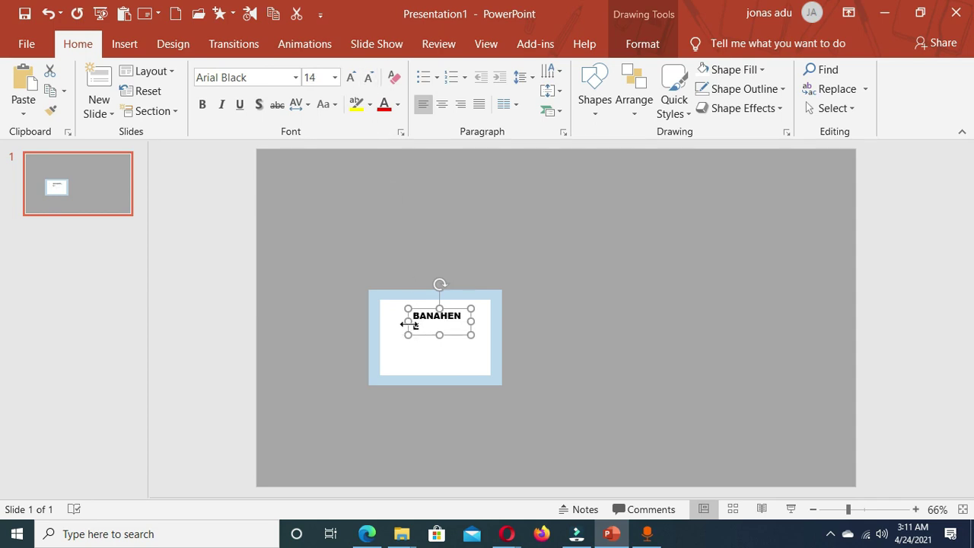
left_click_drag(403, 326, 458, 327)
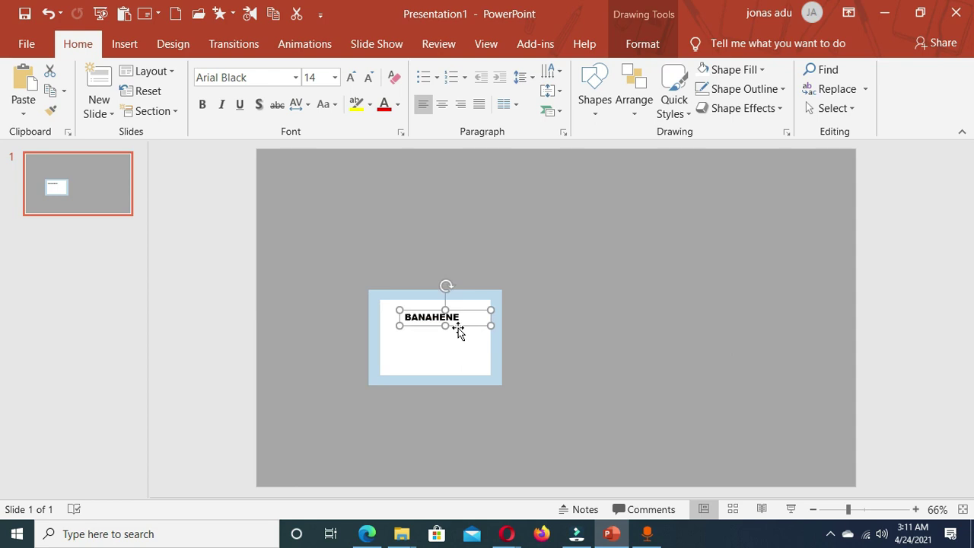
left_click(350, 77)
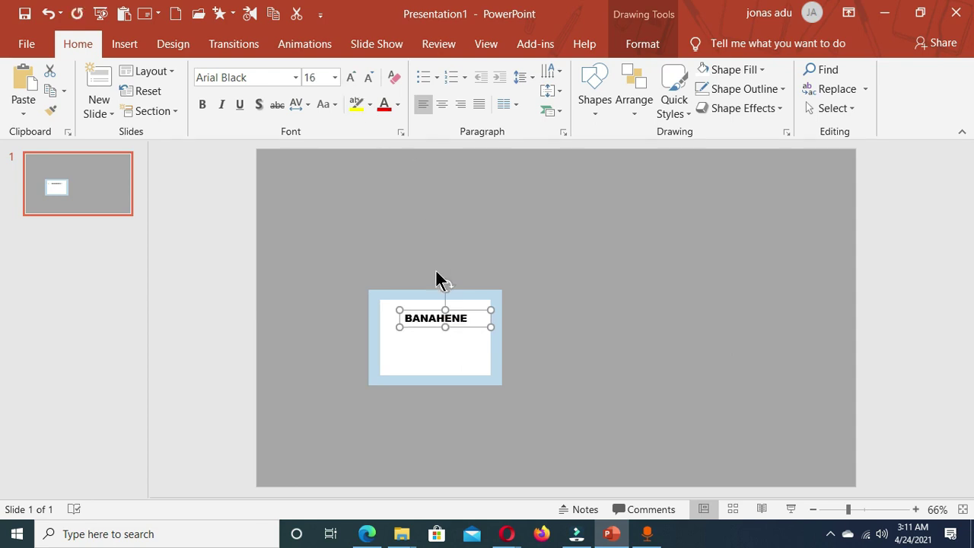
left_click_drag(450, 330, 457, 328)
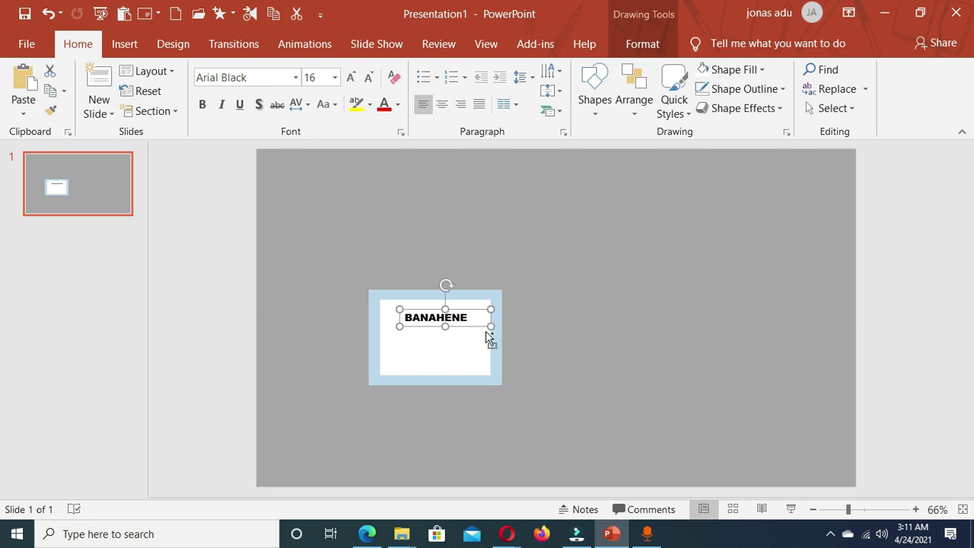
left_click_drag(486, 332, 408, 349)
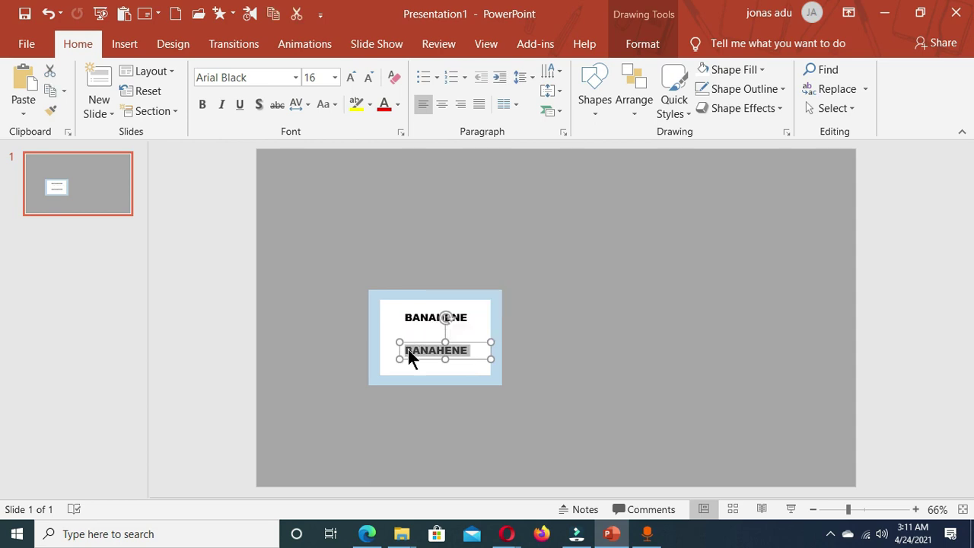
Change the copied line to 'Subscribe to' and group both text lines with the white card.
type("Sub")
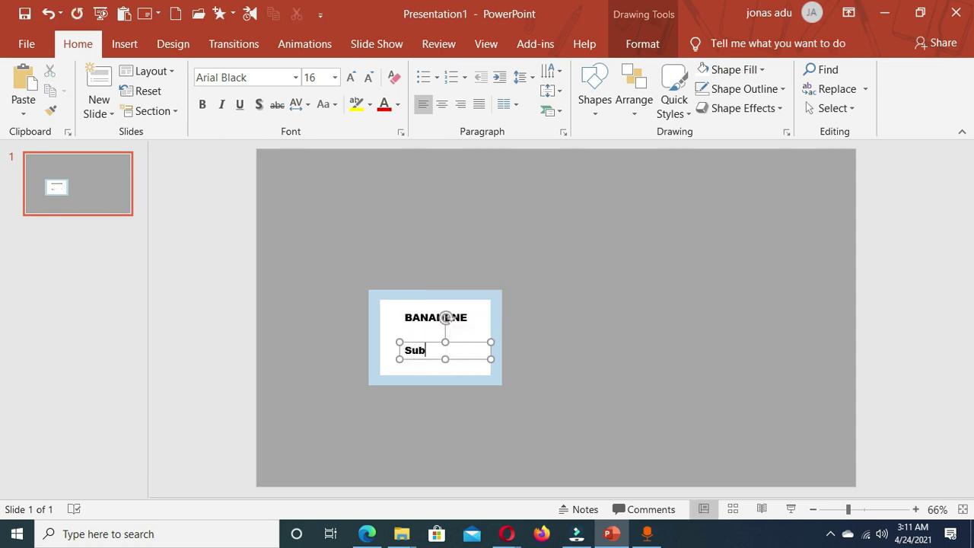
type("scribe to")
mouse_move(457, 343)
left_mouse_down()
mouse_move(446, 341)
mouse_move(456, 337)
left_mouse_up()
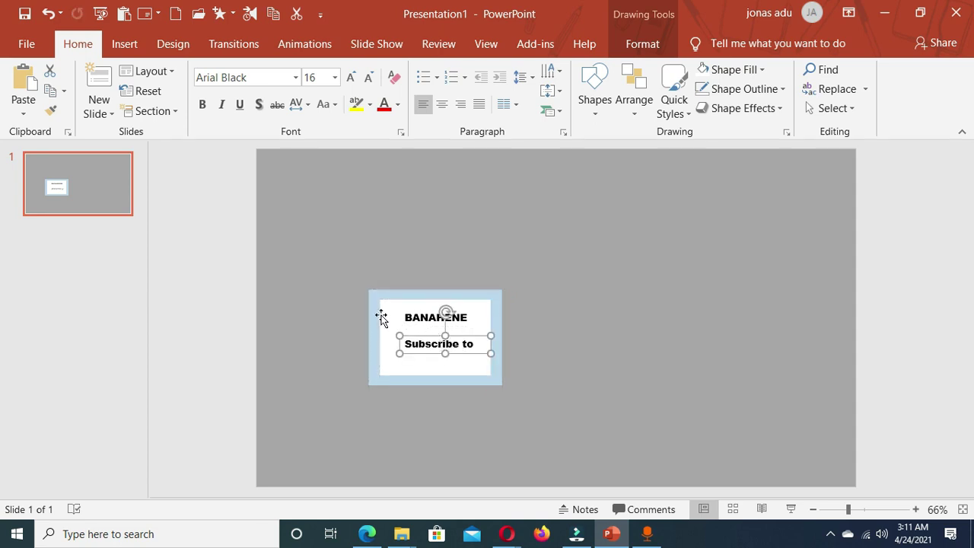
left_click(412, 318, "shift")
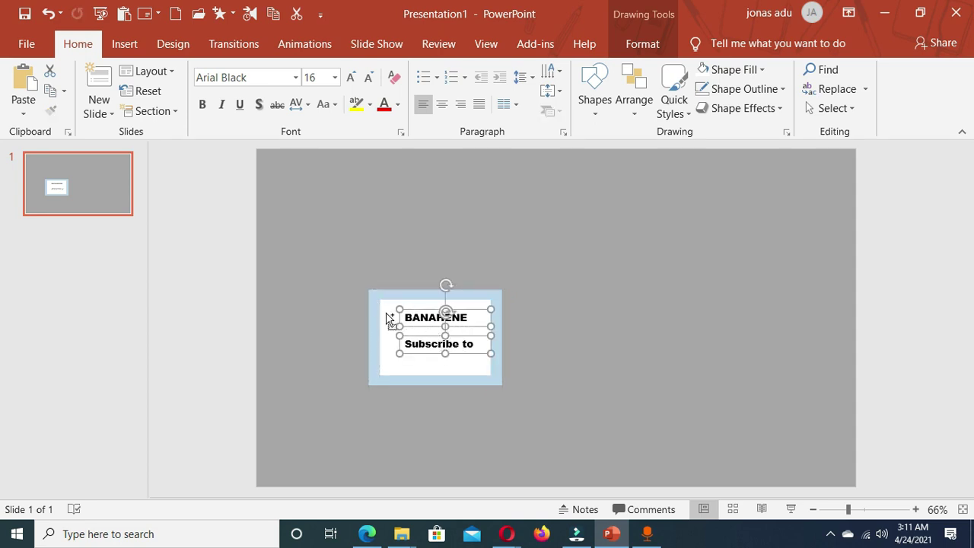
left_click(386, 320, "shift")
right_click(409, 314)
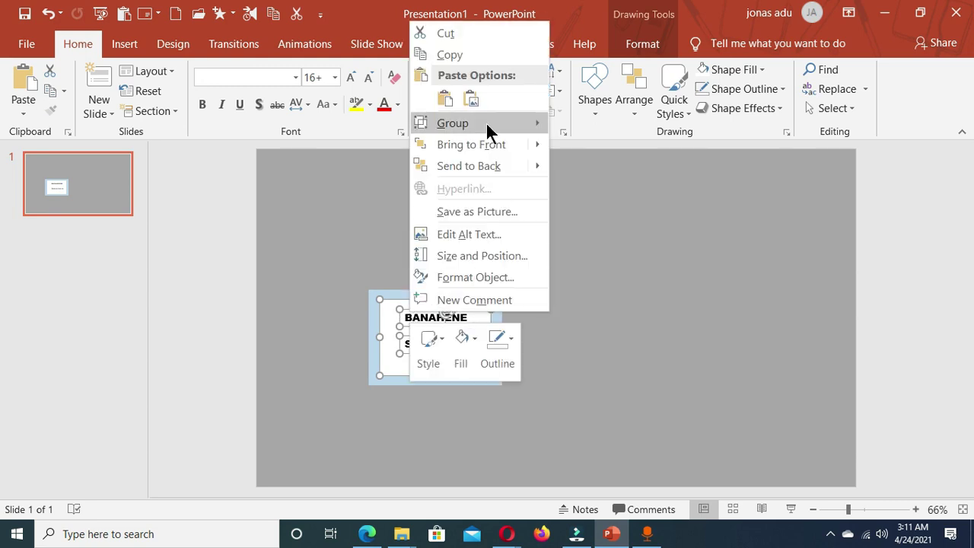
mouse_move(485, 122)
left_click(583, 124)
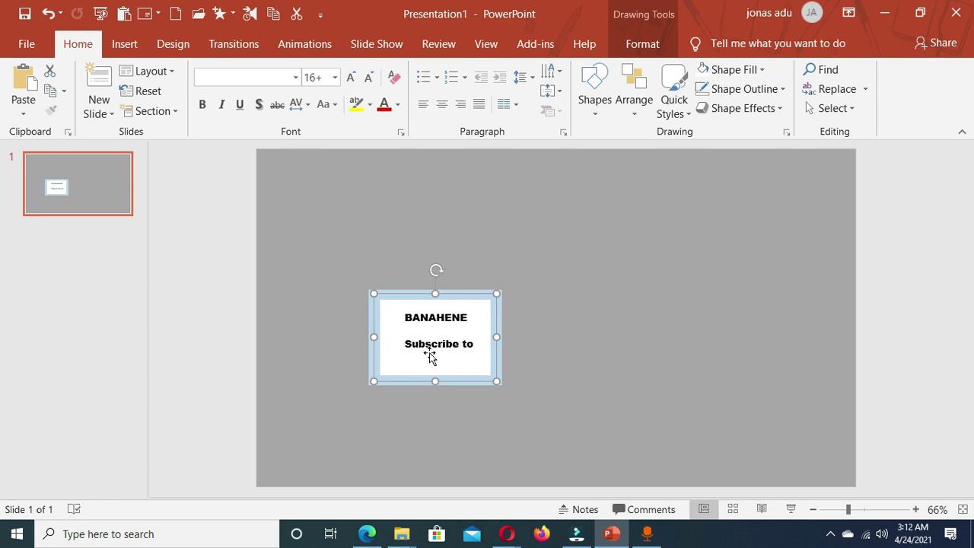
left_click(560, 375)
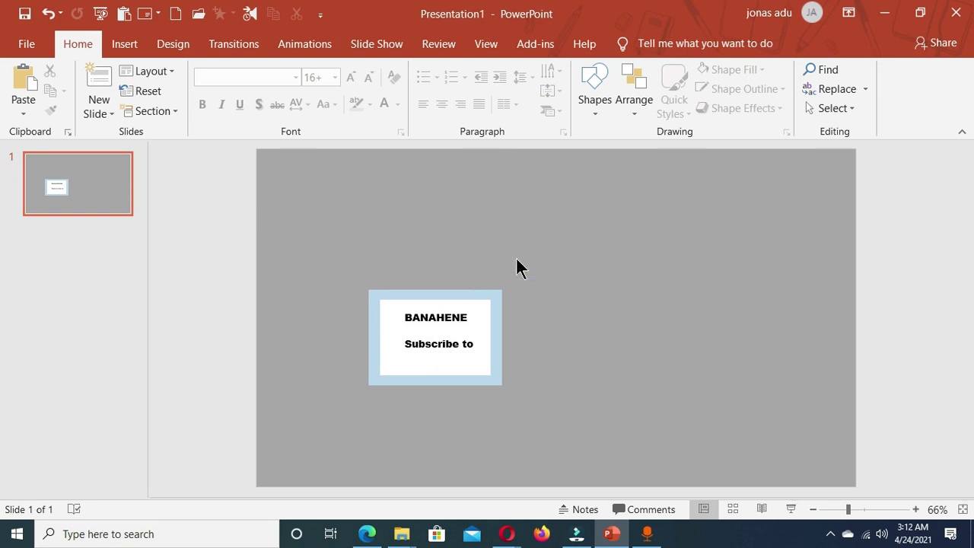
Draw a triangle spanning the lower part of the card from its left to right edge.
left_click(598, 112)
left_click(685, 151)
mouse_move(380, 325)
left_mouse_down()
mouse_move(426, 370)
mouse_move(502, 384)
left_mouse_up()
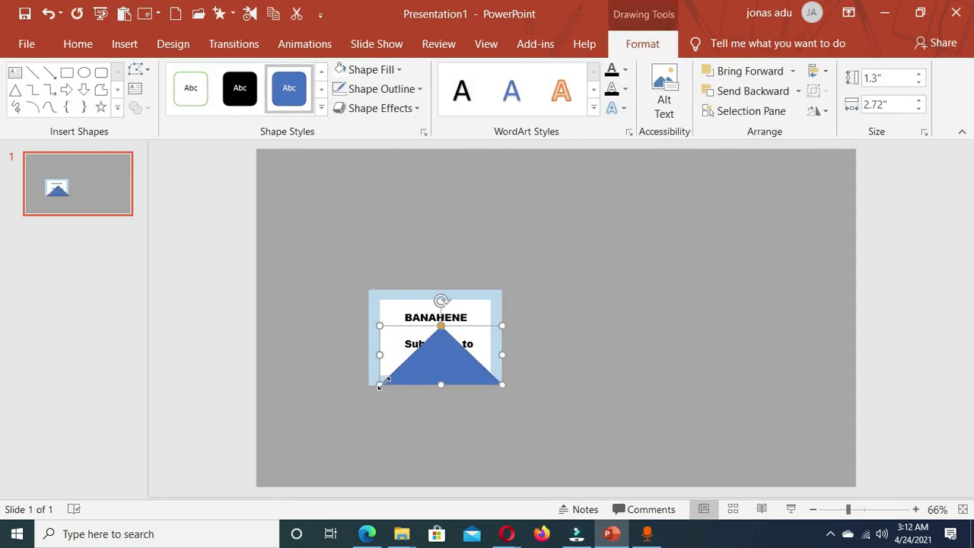
left_click_drag(383, 380, 369, 386)
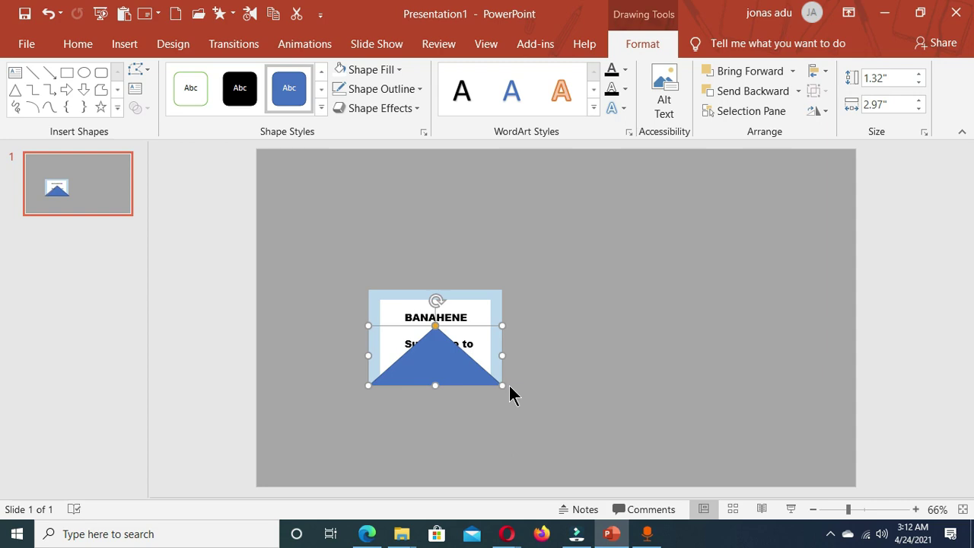
left_click_drag(503, 388, 504, 386)
left_click_drag(498, 324, 500, 317)
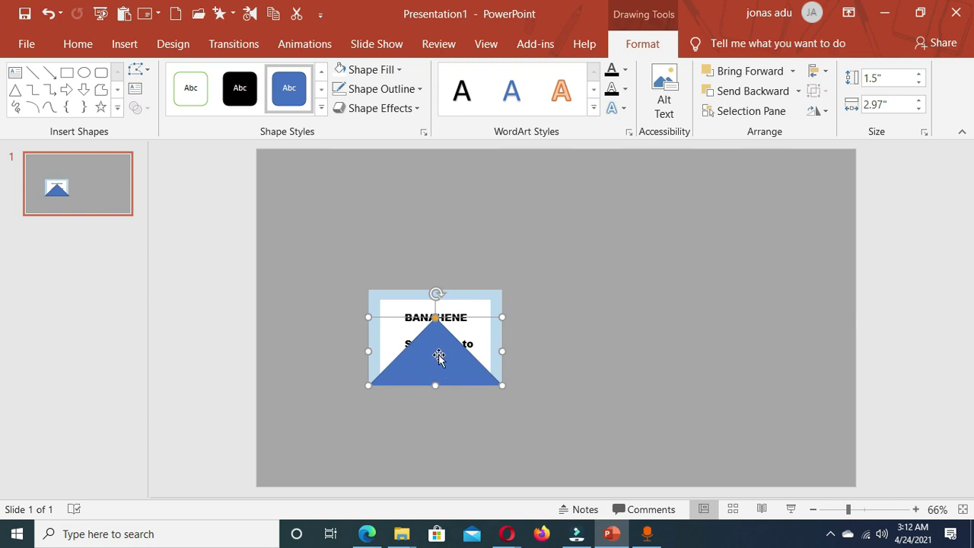
Duplicate the triangle, rotate the copy 90° left, and size it to the card's height.
key("ctrl+d")
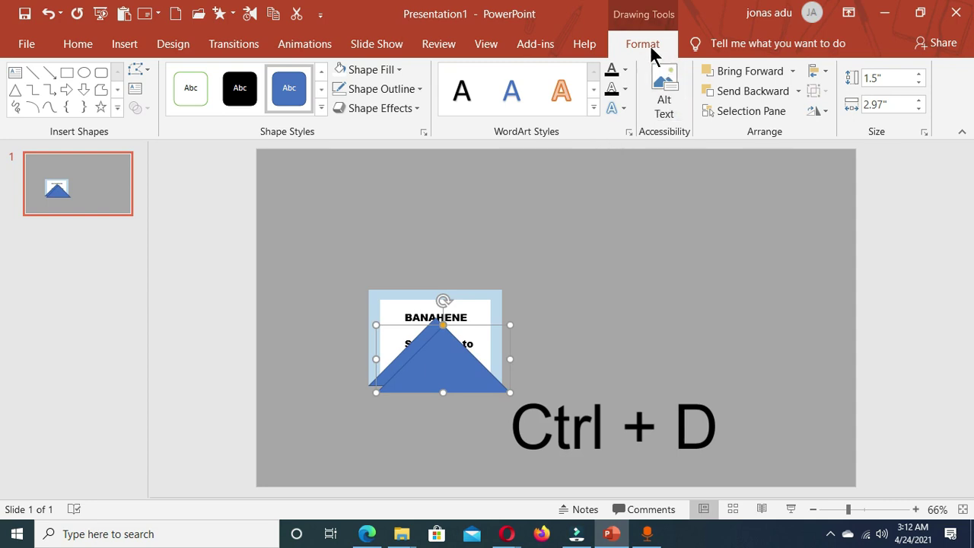
left_click(826, 112)
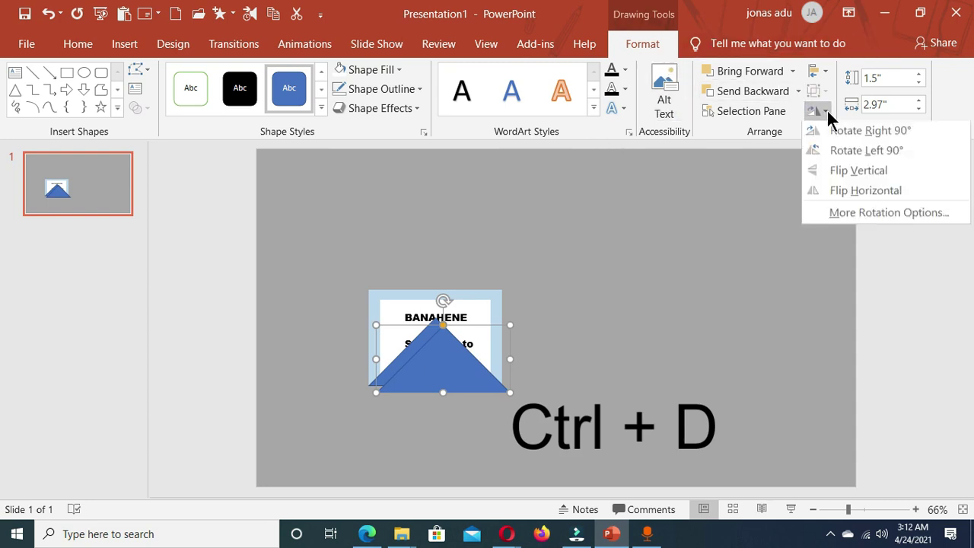
left_click(849, 153)
left_click_drag(458, 354, 485, 317)
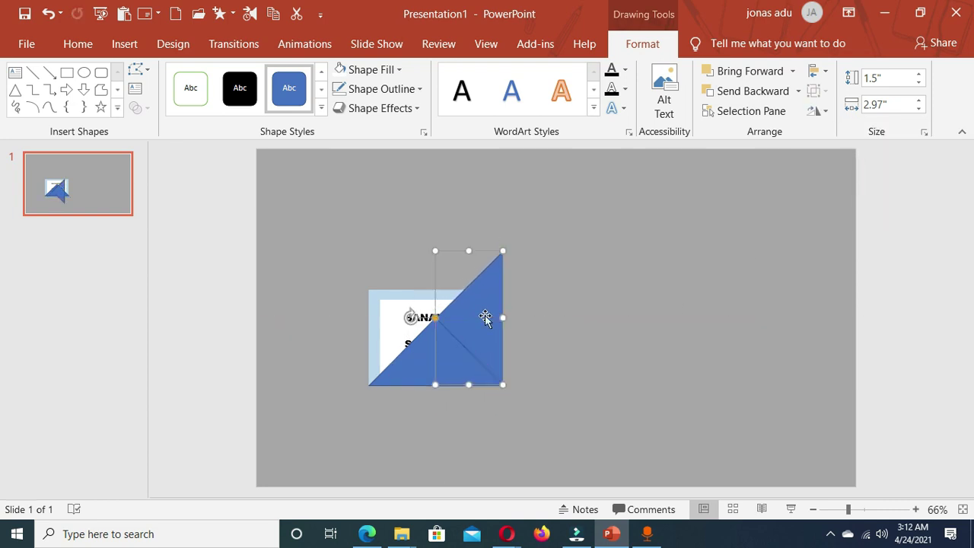
left_click_drag(505, 252, 502, 289)
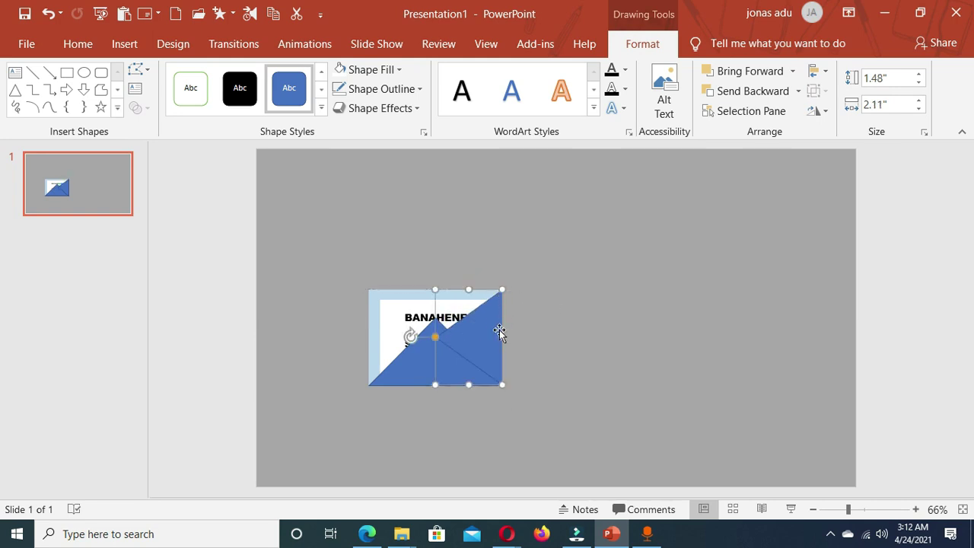
left_click(545, 323)
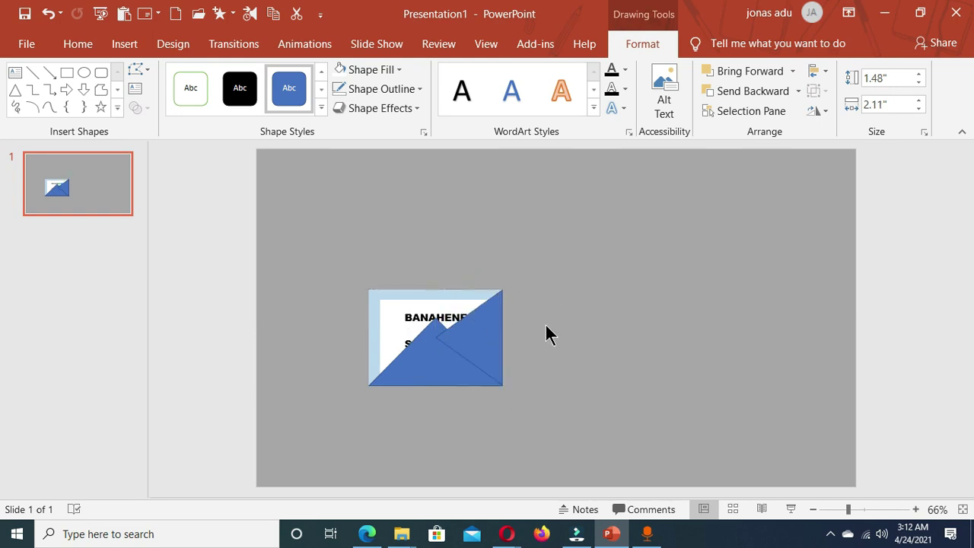
left_click(492, 335)
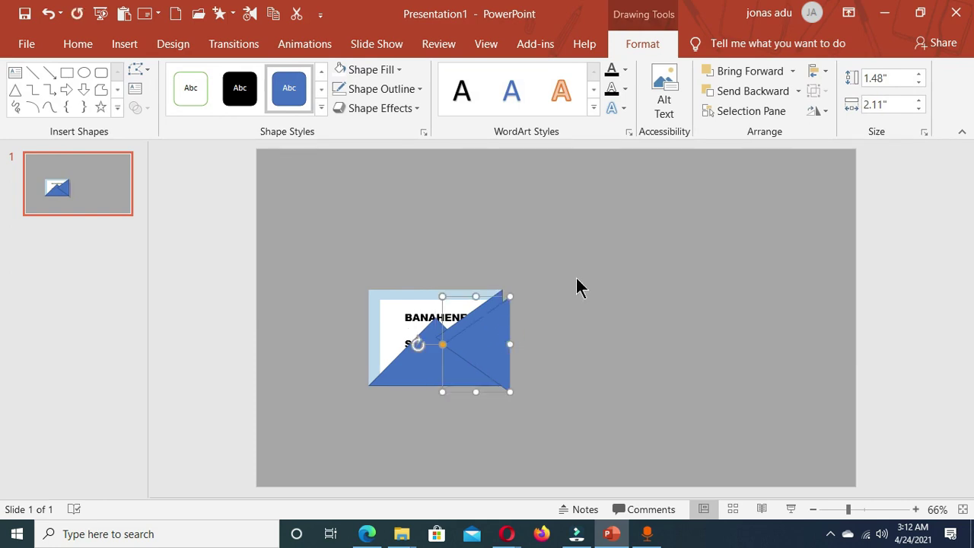
Flip the triangle horizontally and slide it left to close the envelope front.
left_click(820, 111)
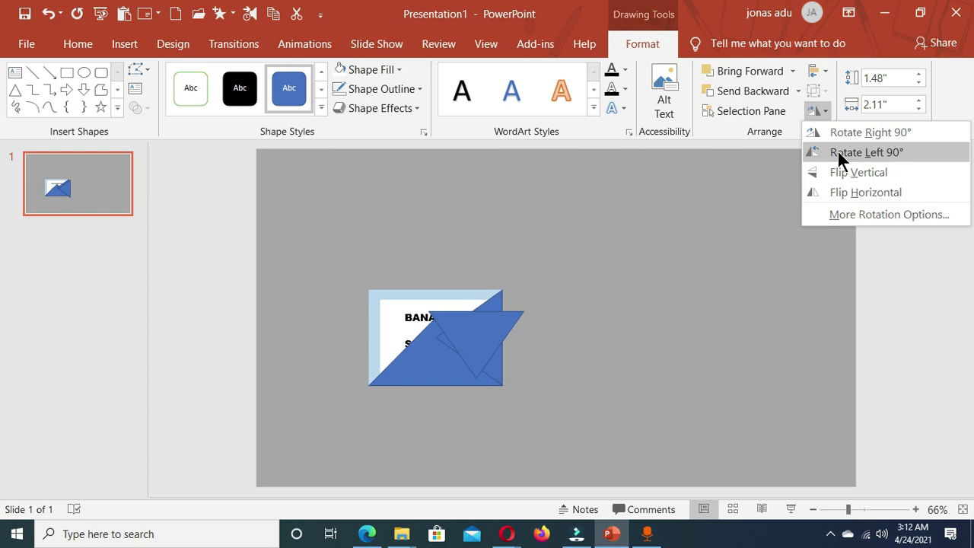
left_click(839, 192)
left_click_drag(472, 335, 397, 337)
left_click(570, 335)
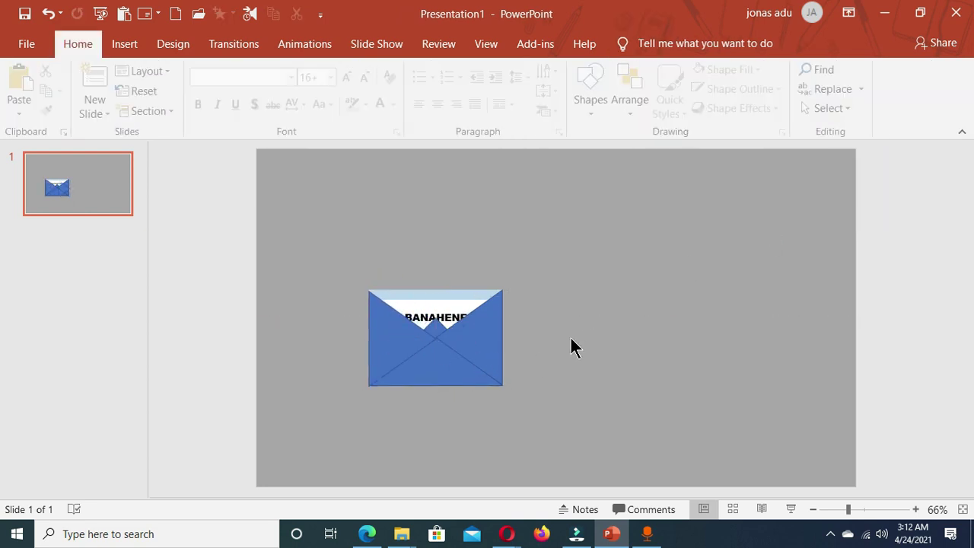
Send both triangle halves back two layers.
left_click(383, 328)
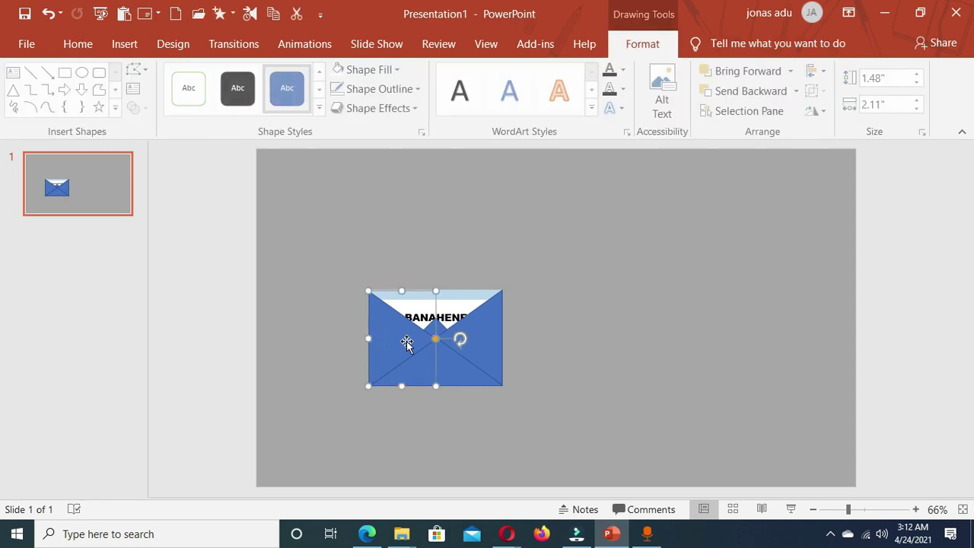
left_click(490, 333, "shift")
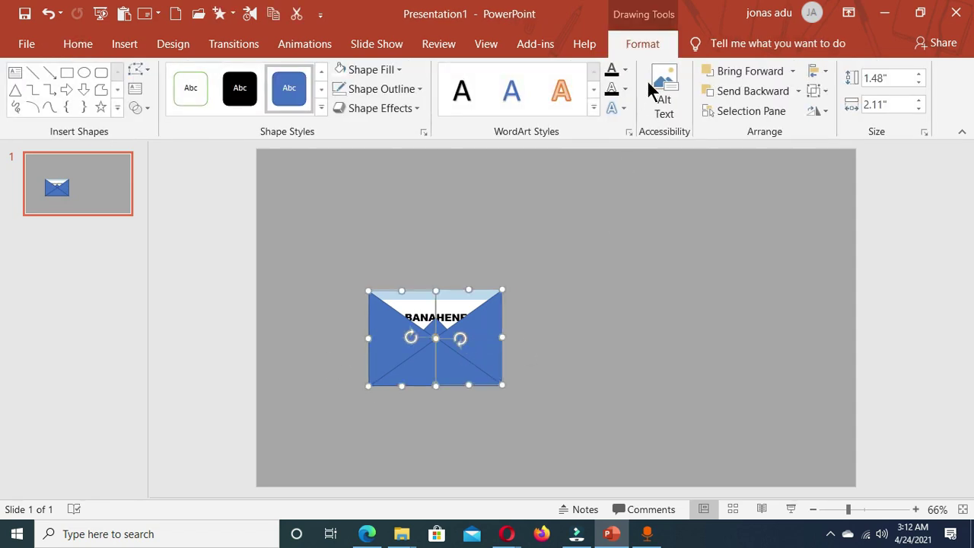
left_click(757, 93)
left_click(603, 299)
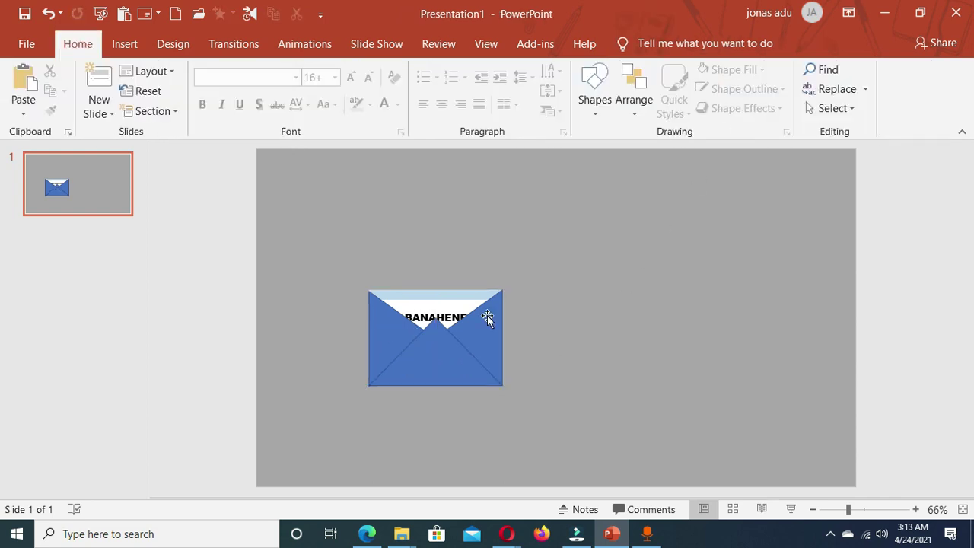
left_click(437, 358)
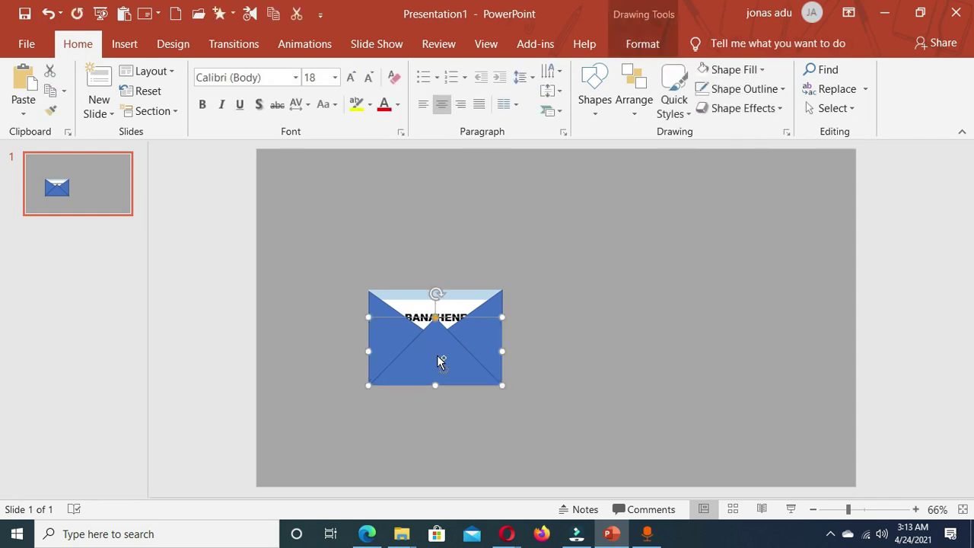
Flip the flap triangle vertically and place it pointing up from the envelope's top edge.
left_click_drag(439, 360, 446, 368)
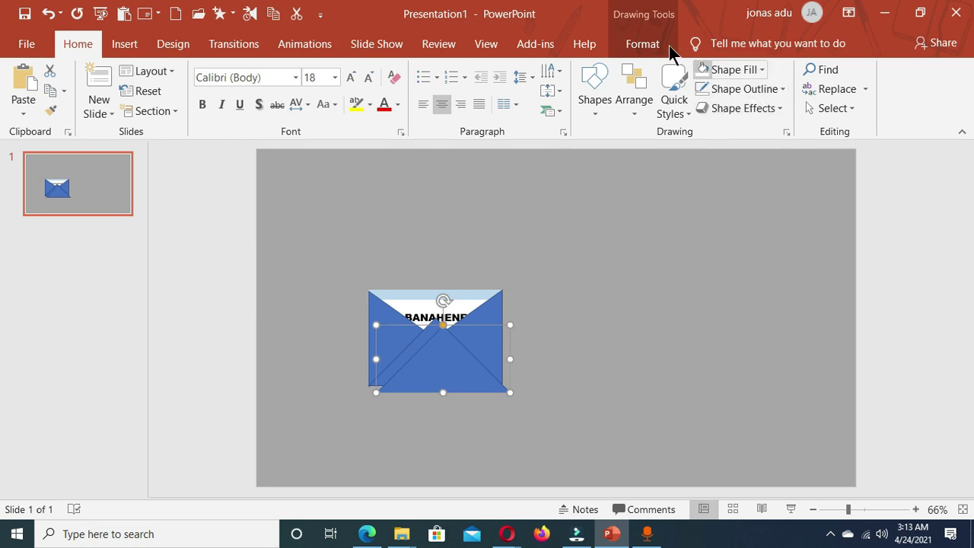
left_click(643, 44)
left_click(826, 113)
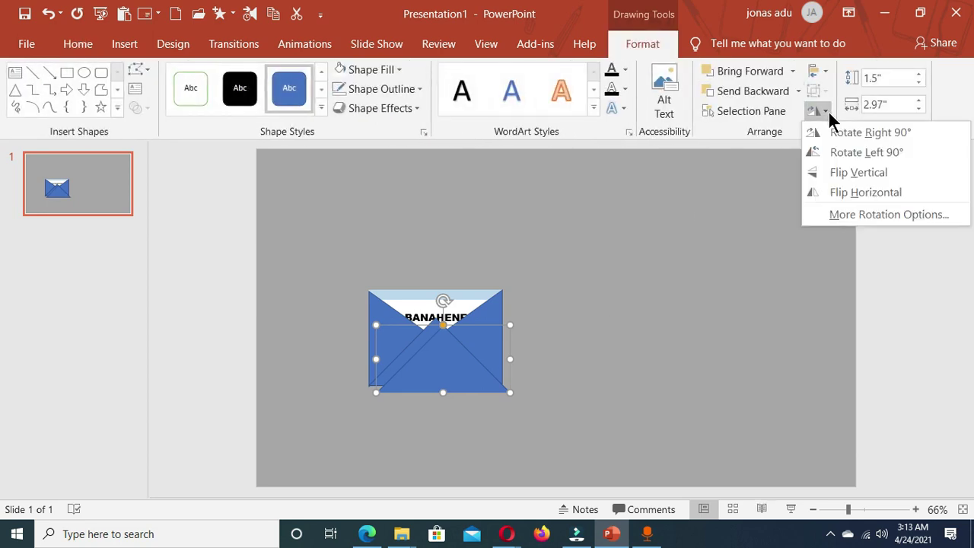
left_click(844, 172)
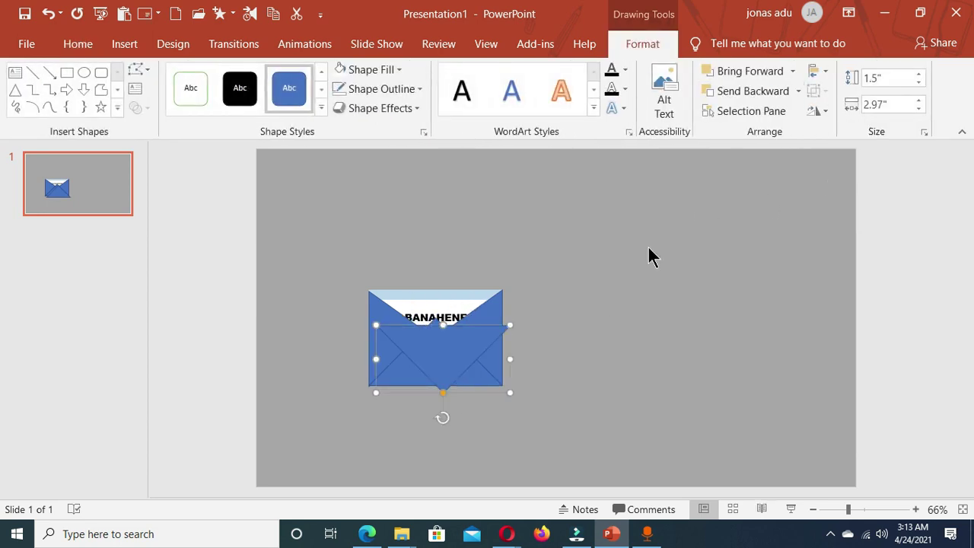
left_click_drag(450, 348, 440, 311)
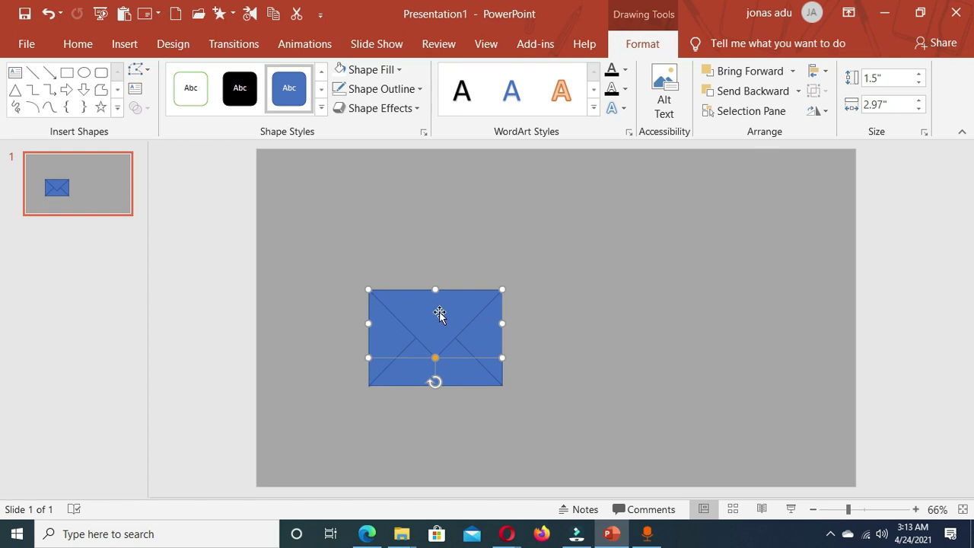
key("ctrl+z")
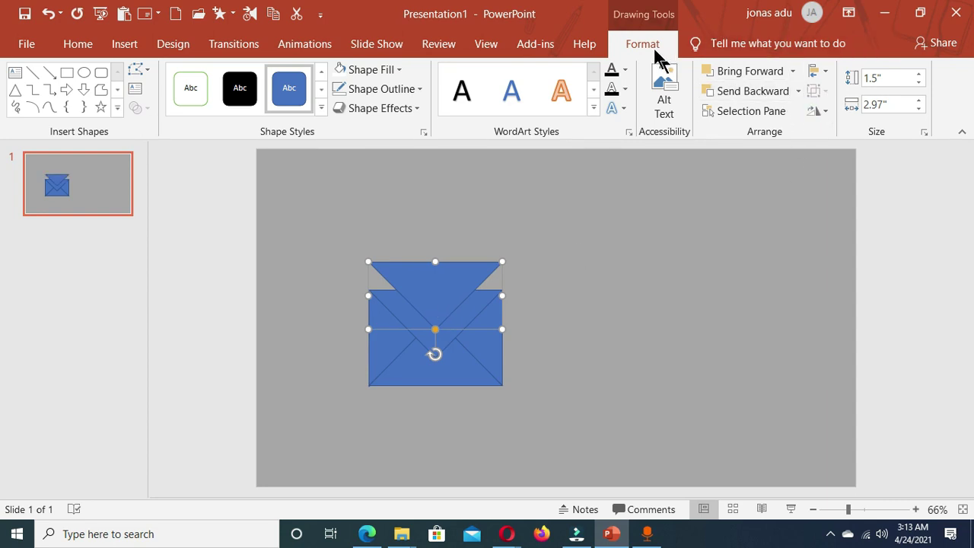
left_click(825, 111)
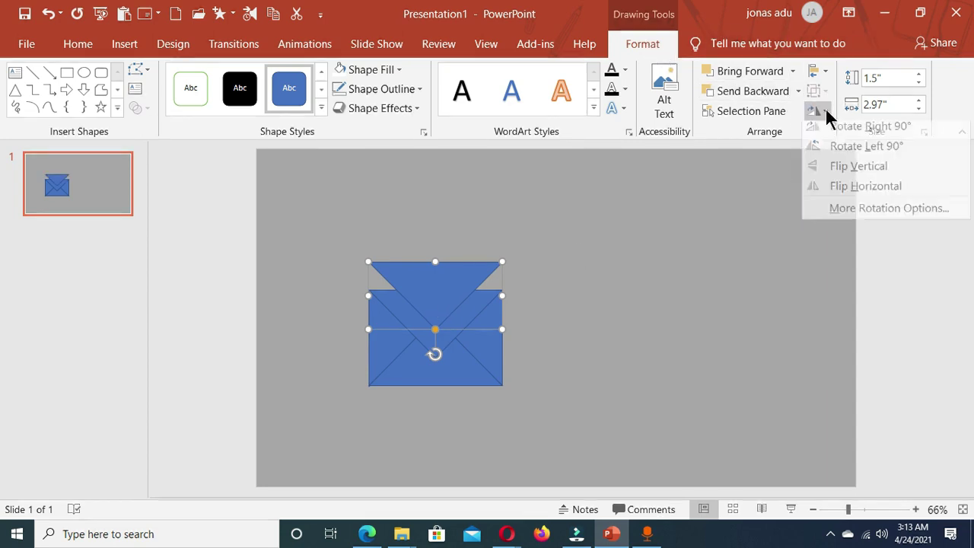
left_click(840, 169)
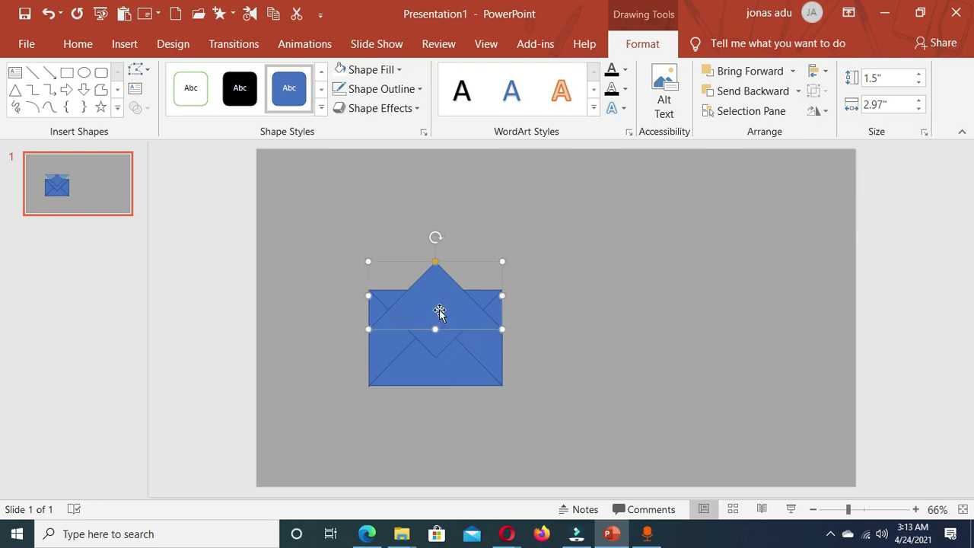
left_click_drag(436, 311, 441, 266)
Send the flap back one layer and move the whole envelope left and down.
left_click(546, 365)
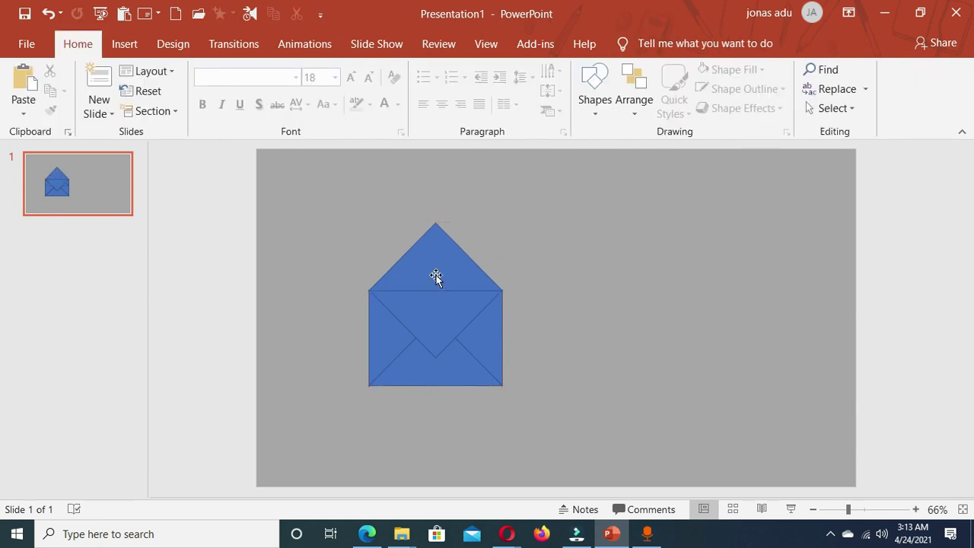
double_click(435, 273)
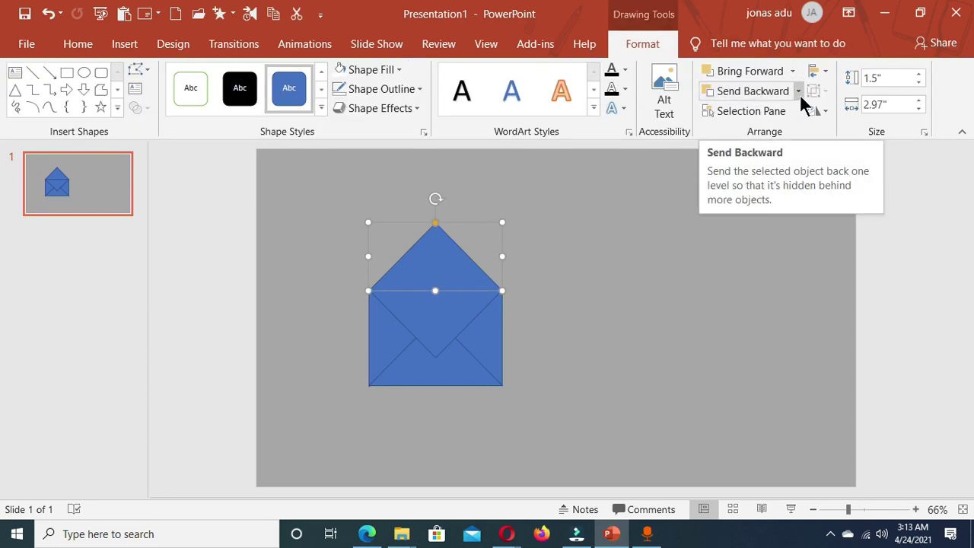
left_click(798, 91)
left_click(754, 90)
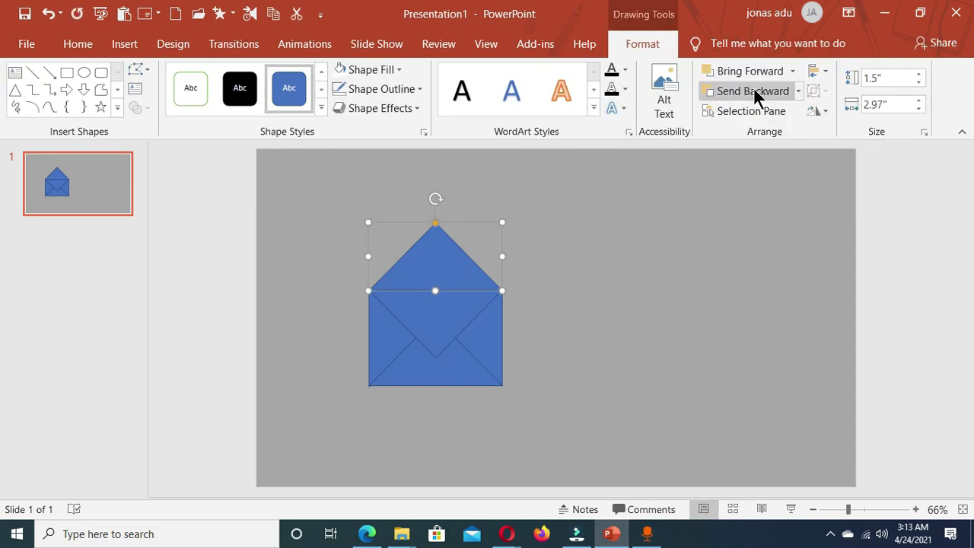
left_click(541, 354)
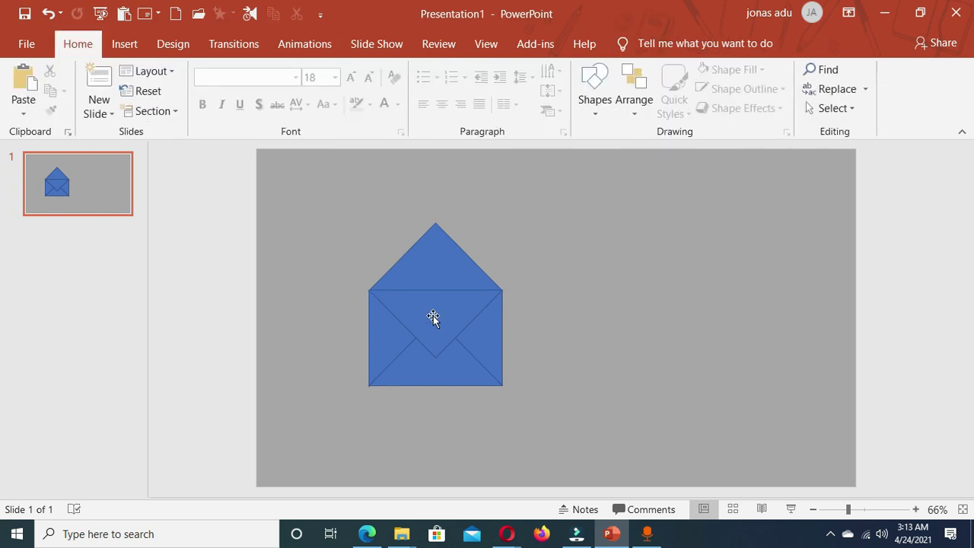
left_click_drag(314, 181, 567, 423)
left_click_drag(438, 306, 397, 318)
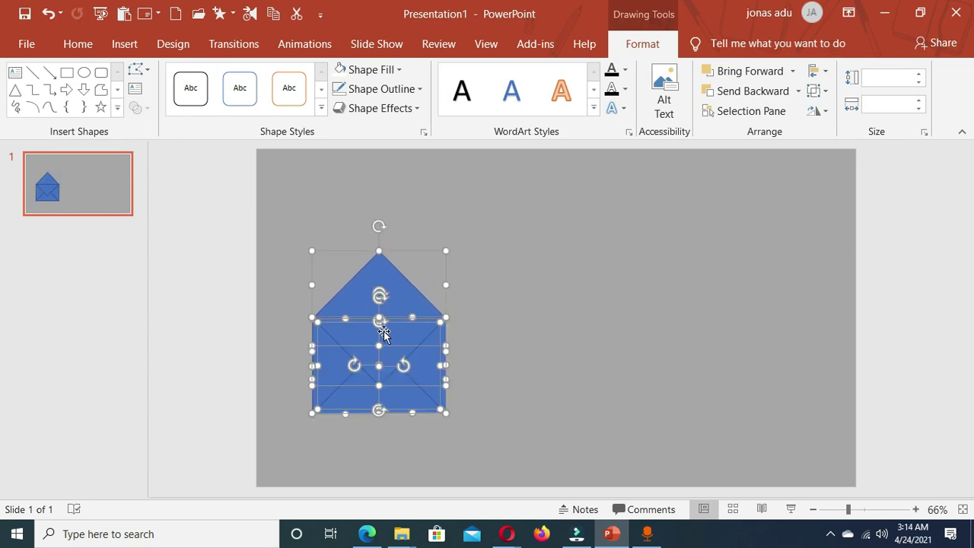
left_click(507, 427)
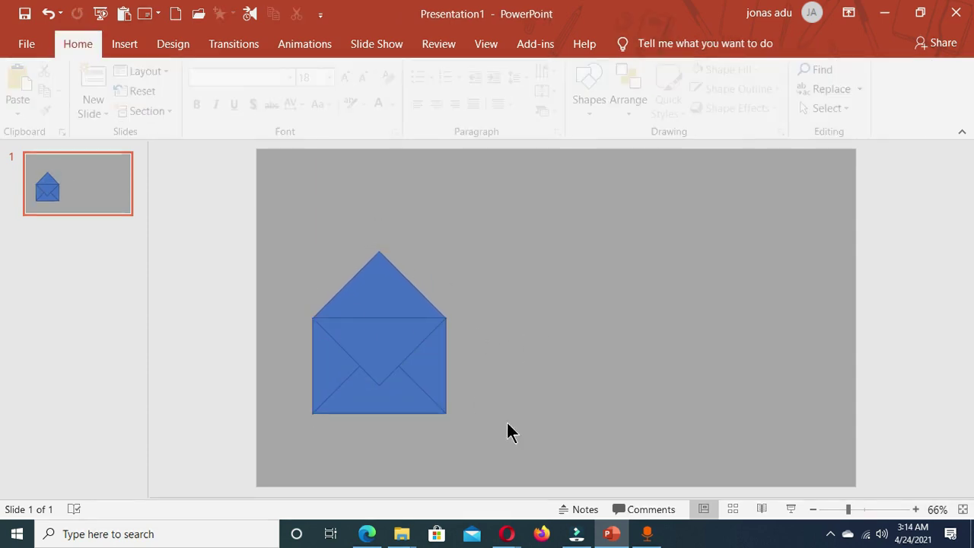
Fill all the envelope pieces light orange.
left_click(373, 281)
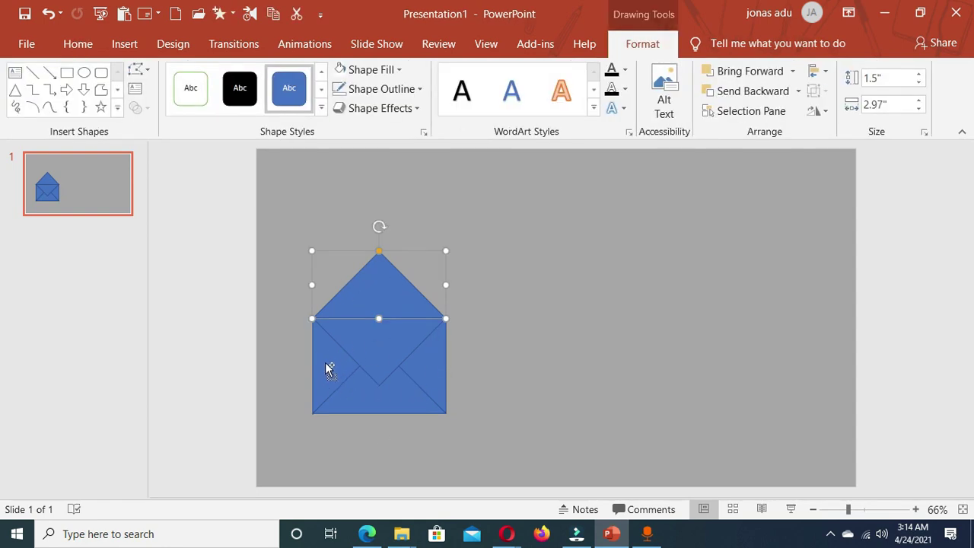
left_click(343, 363, "shift")
left_click(404, 330, "shift")
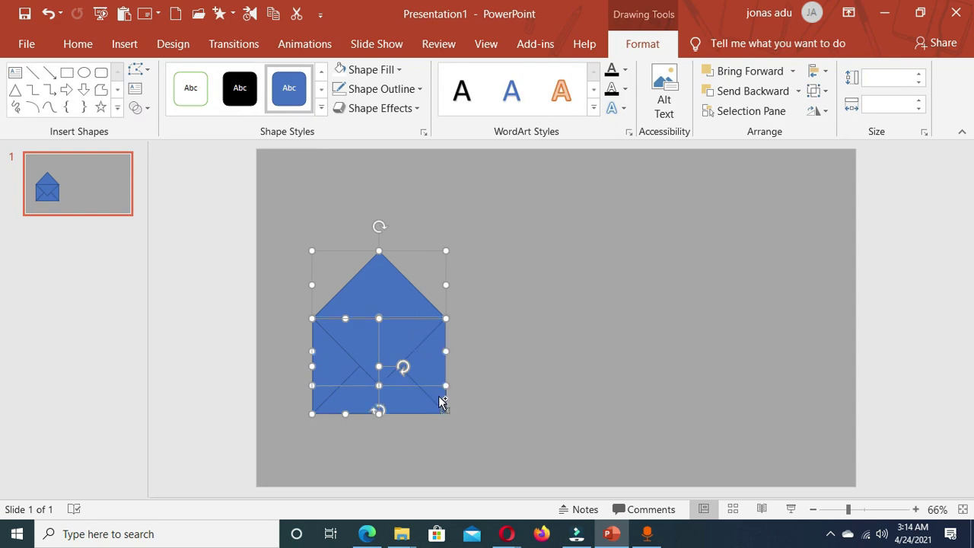
left_click(411, 413, "shift")
left_click(402, 398, "shift")
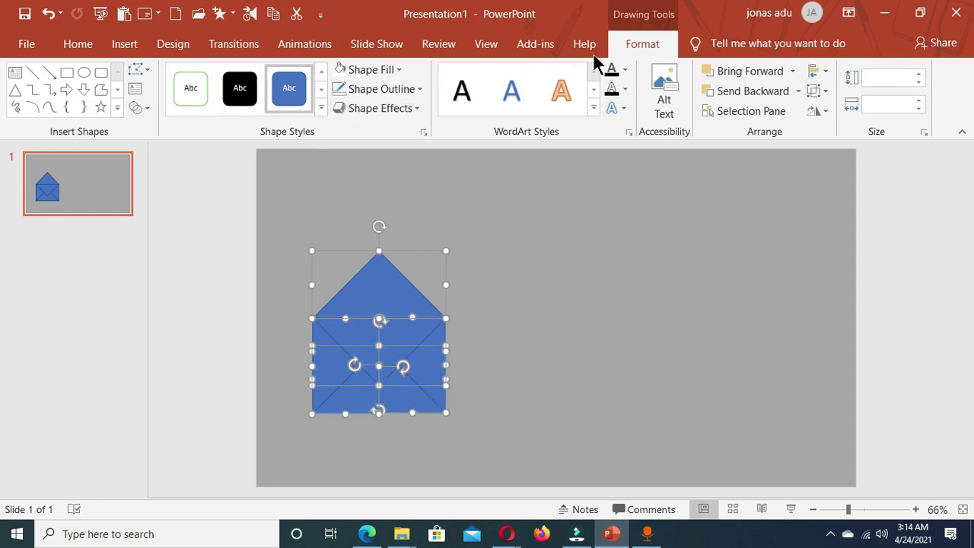
left_click(398, 70)
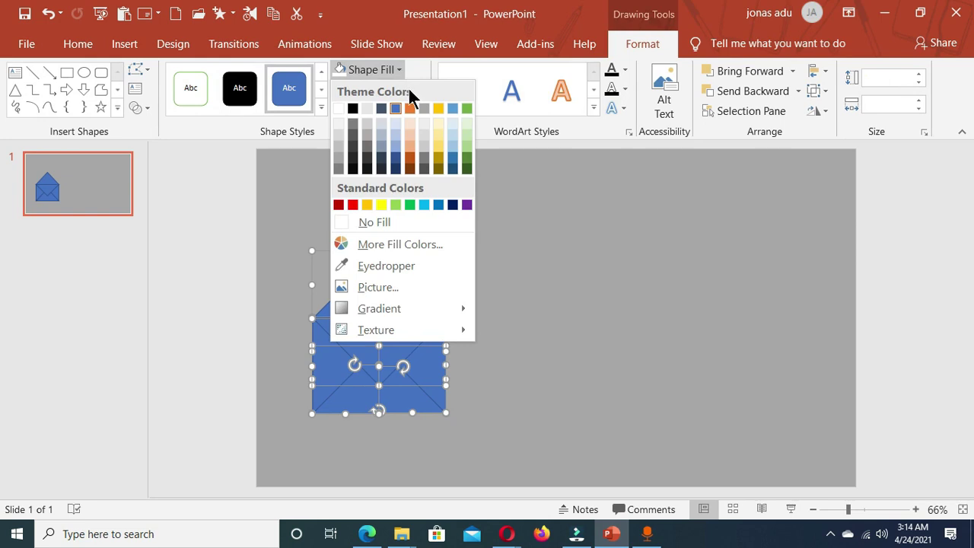
left_click(408, 143)
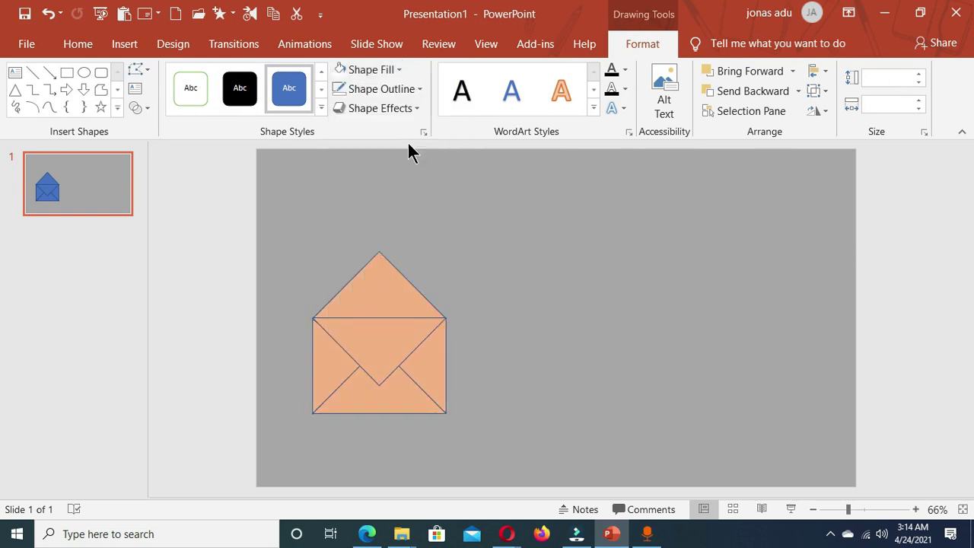
left_click(523, 346)
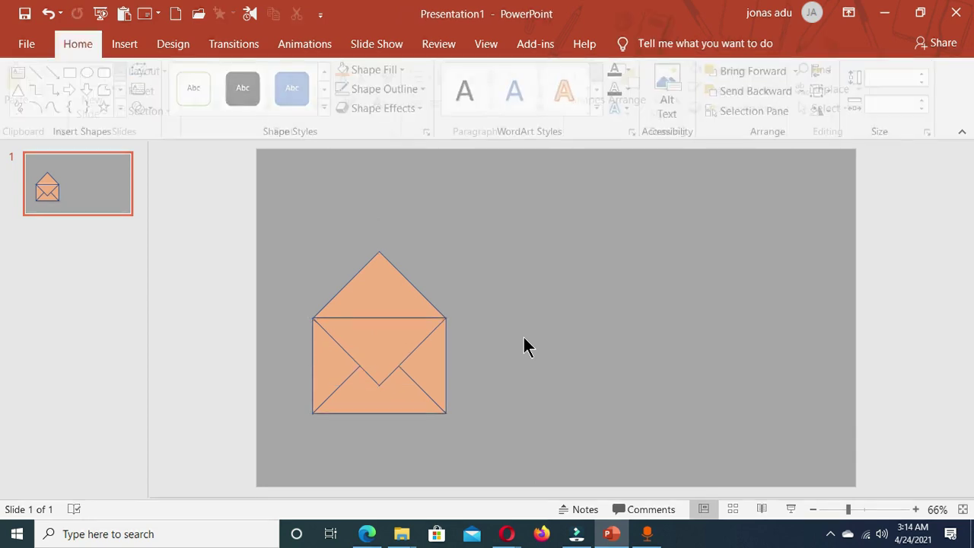
With the Animation Pane shown, give the inner flap a Collapse exit effect directed To Top.
left_click(381, 344)
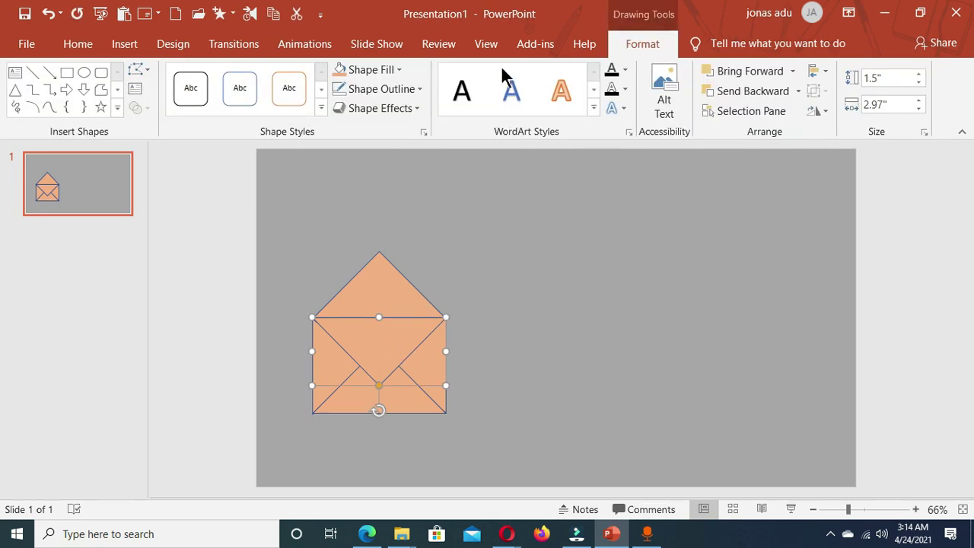
left_click(317, 45)
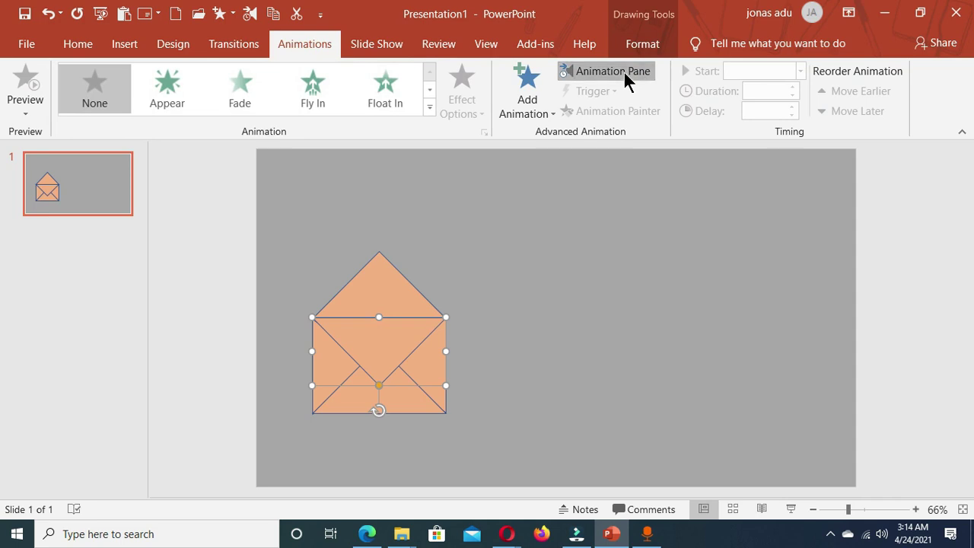
left_click(624, 70)
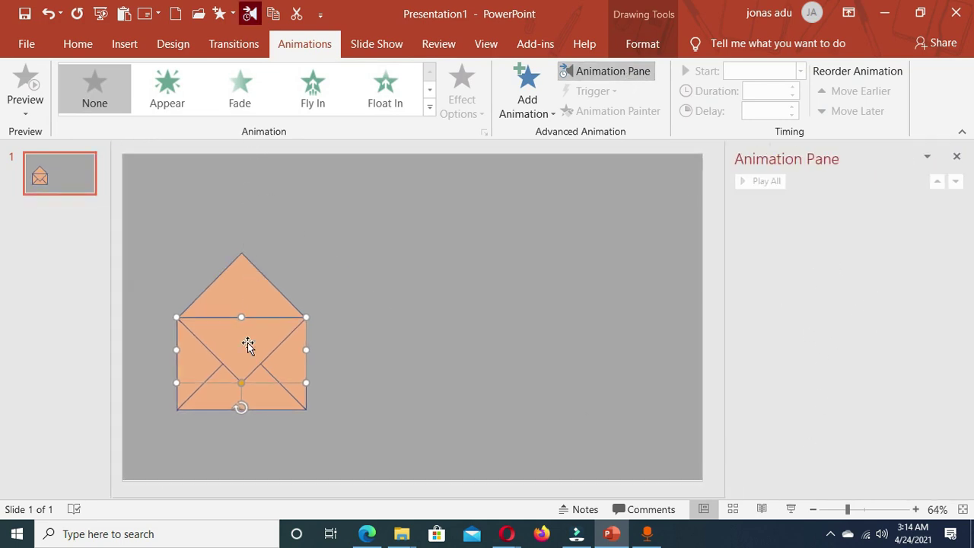
left_click(431, 110)
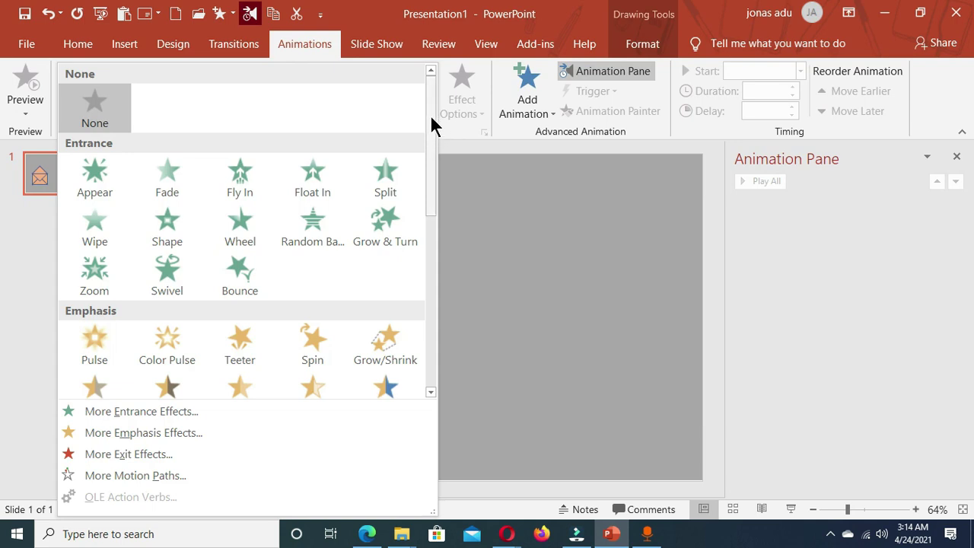
left_click_drag(431, 124, 374, 341)
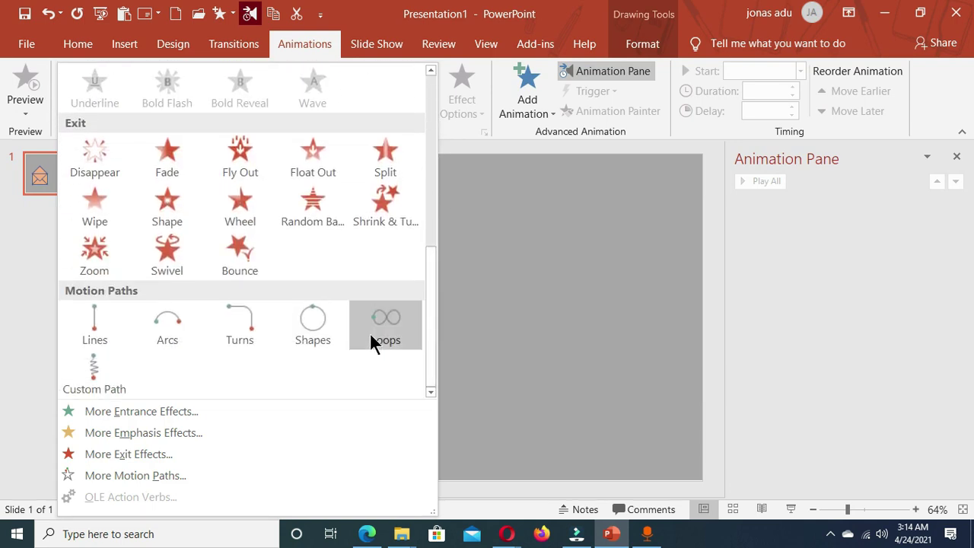
left_click(129, 453)
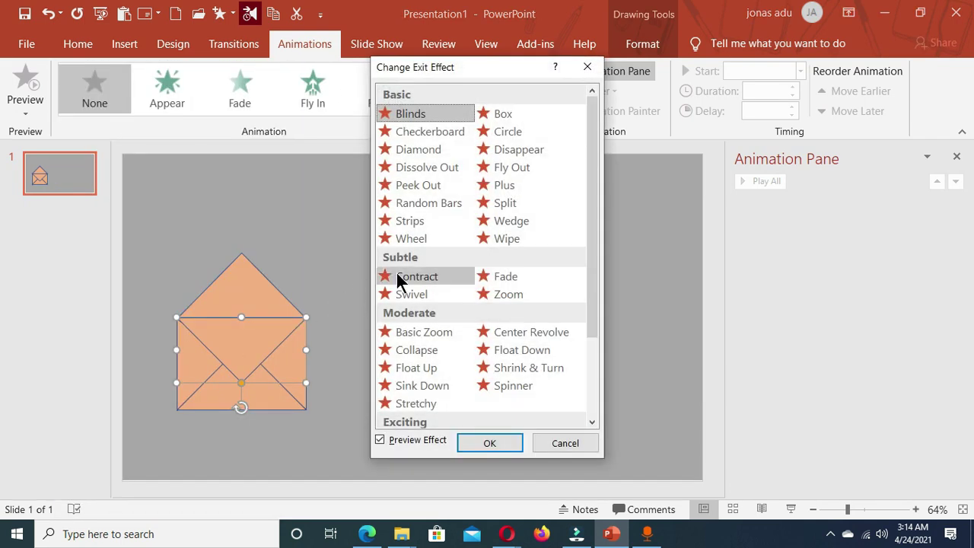
left_click(422, 350)
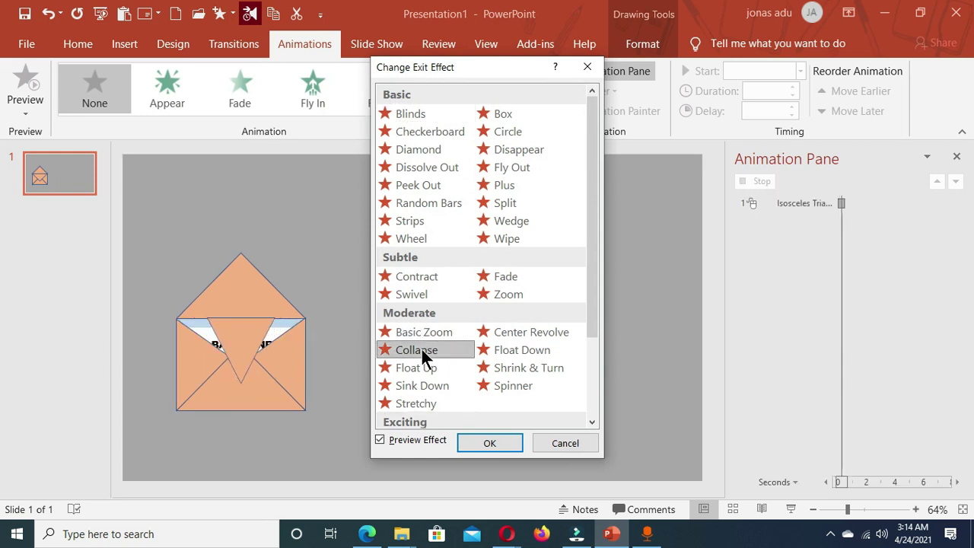
left_click(487, 443)
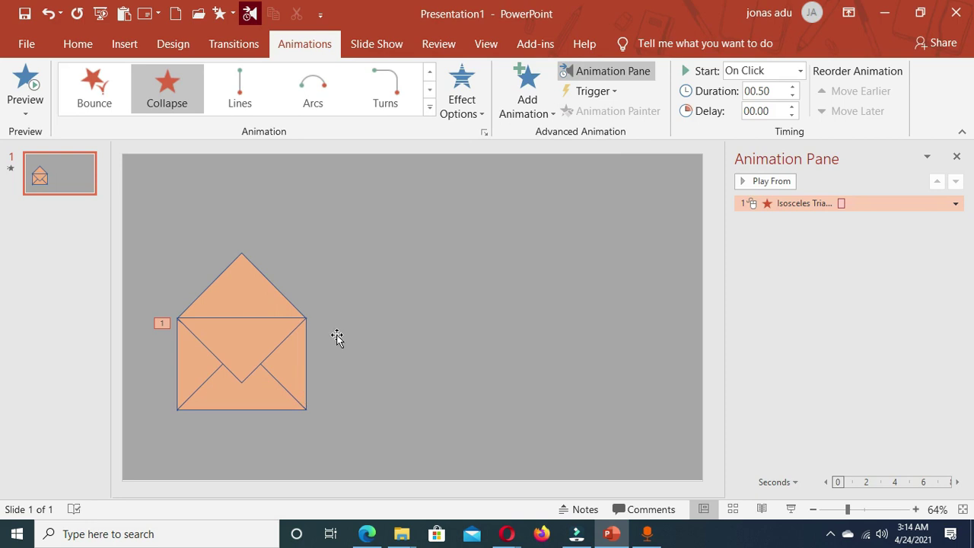
left_click(481, 115)
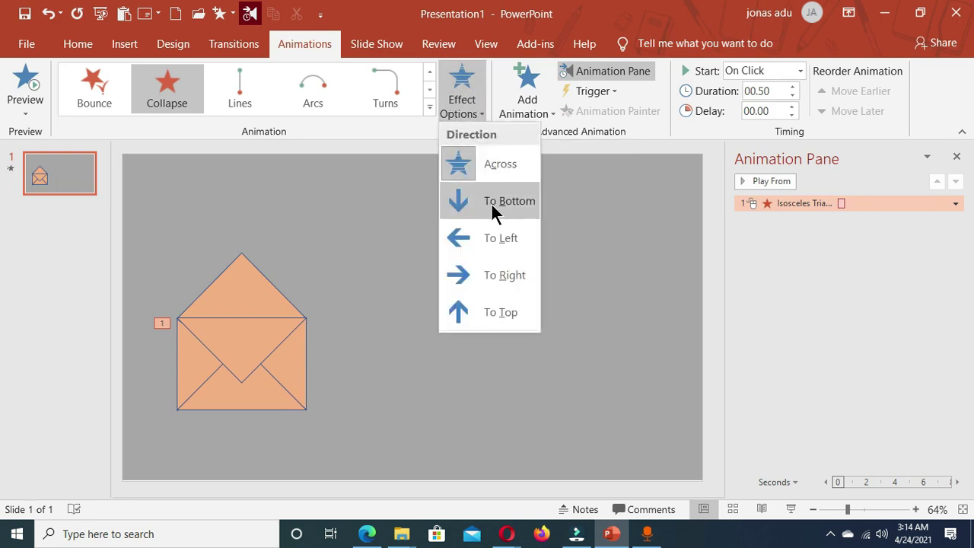
left_click(498, 323)
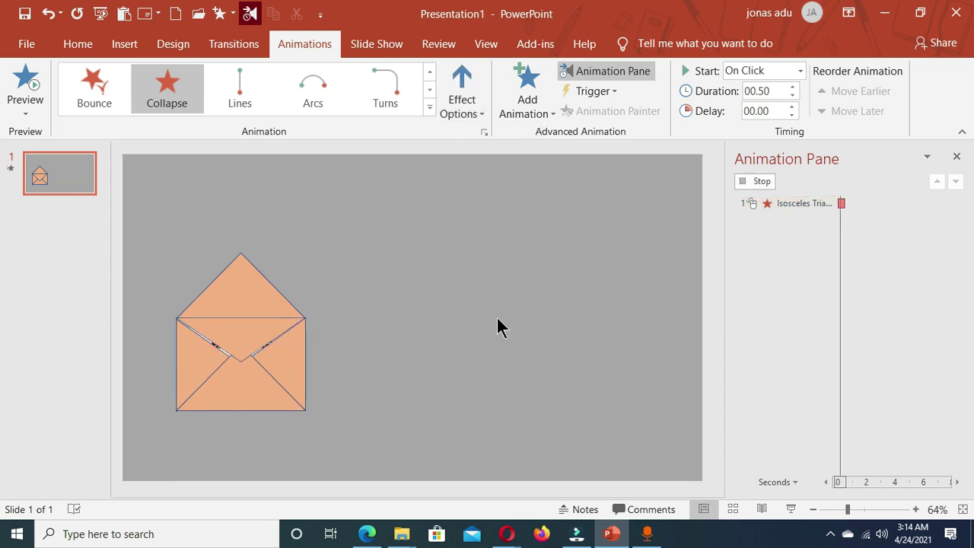
left_click(241, 273)
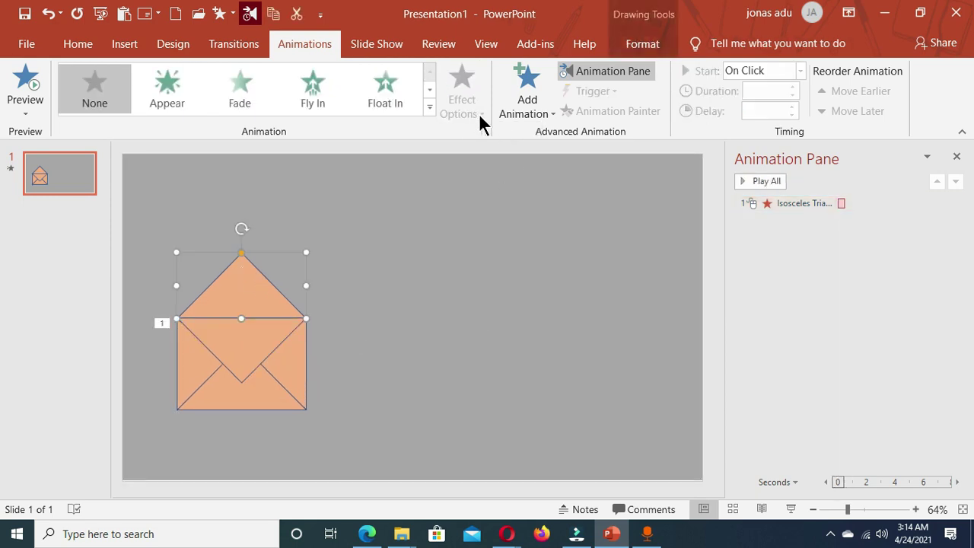
Give the open top flap a Stretch entrance effect coming From Bottom.
left_click(429, 109)
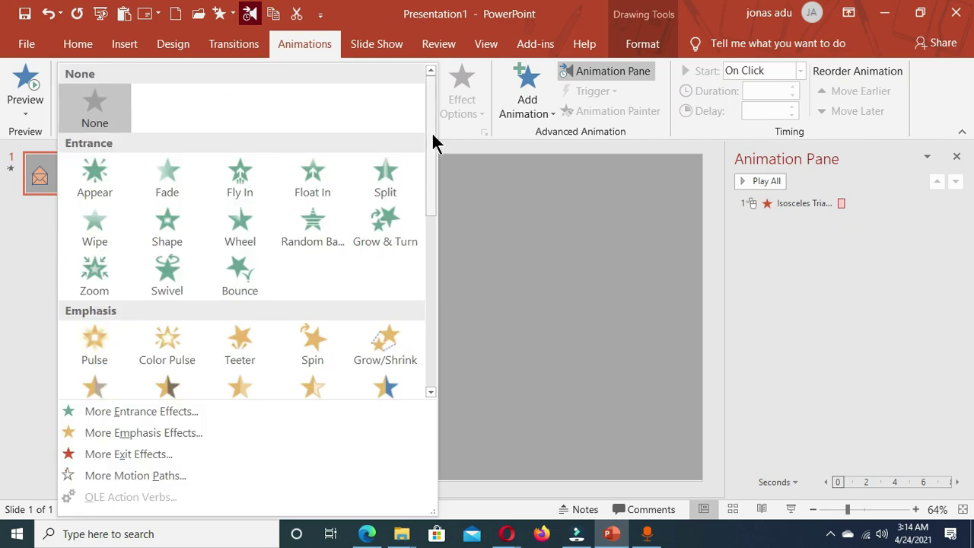
scroll(344, 313, "down", 2)
left_click(144, 413)
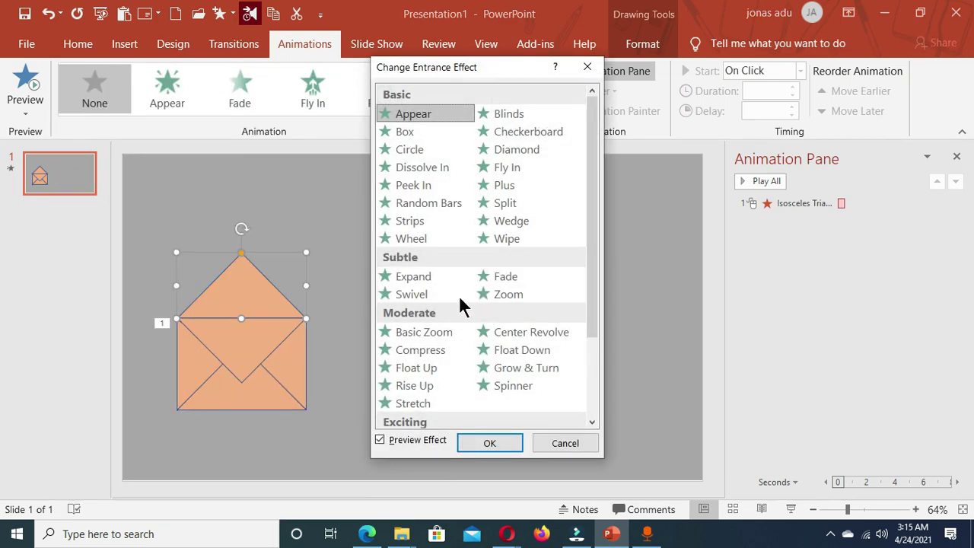
left_click(411, 404)
left_click(471, 432)
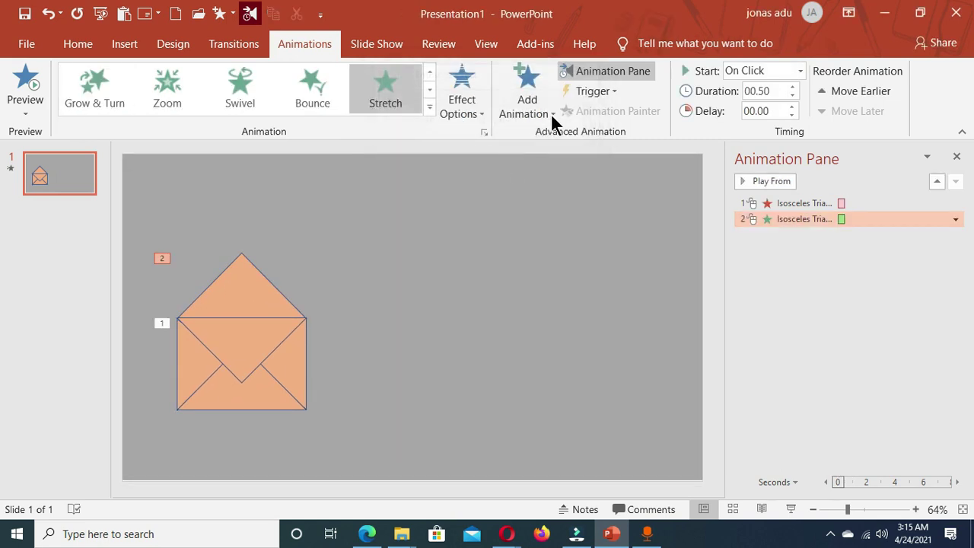
left_click(479, 108)
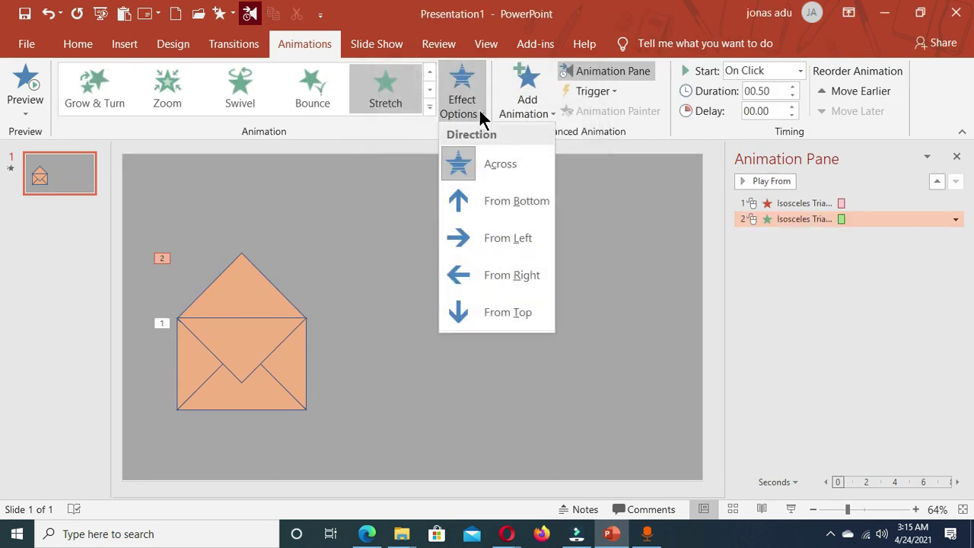
left_click(509, 207)
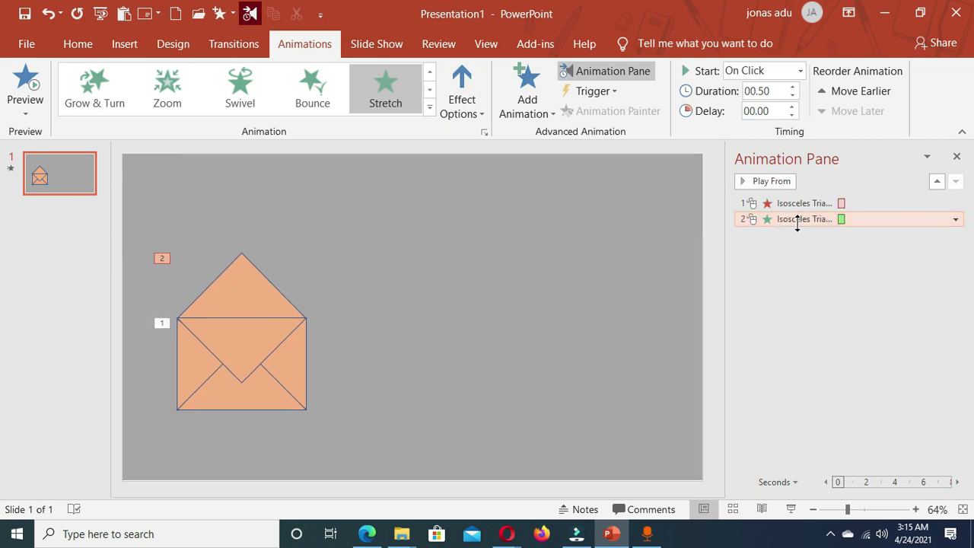
Set the stretch to start After Previous and move the inner flap beside the envelope.
left_click(801, 70)
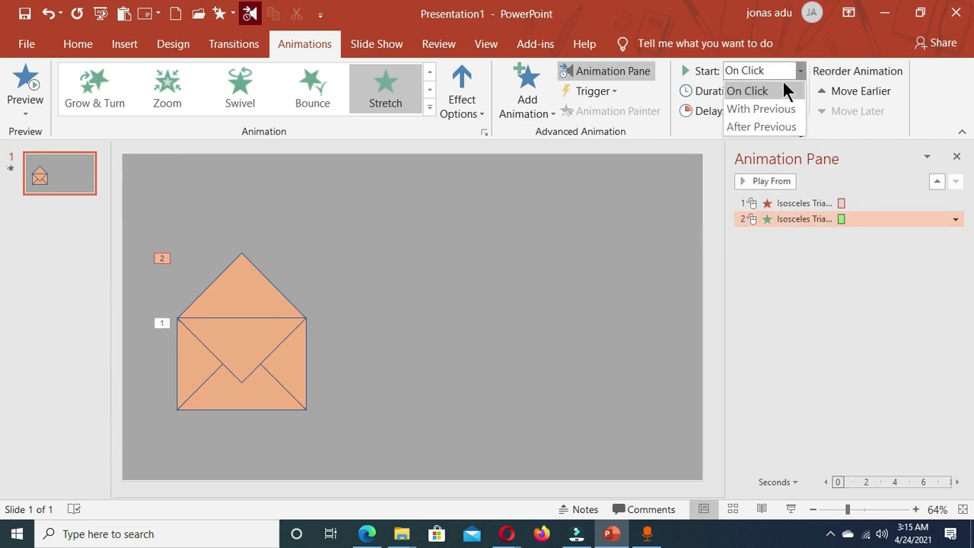
left_click(764, 127)
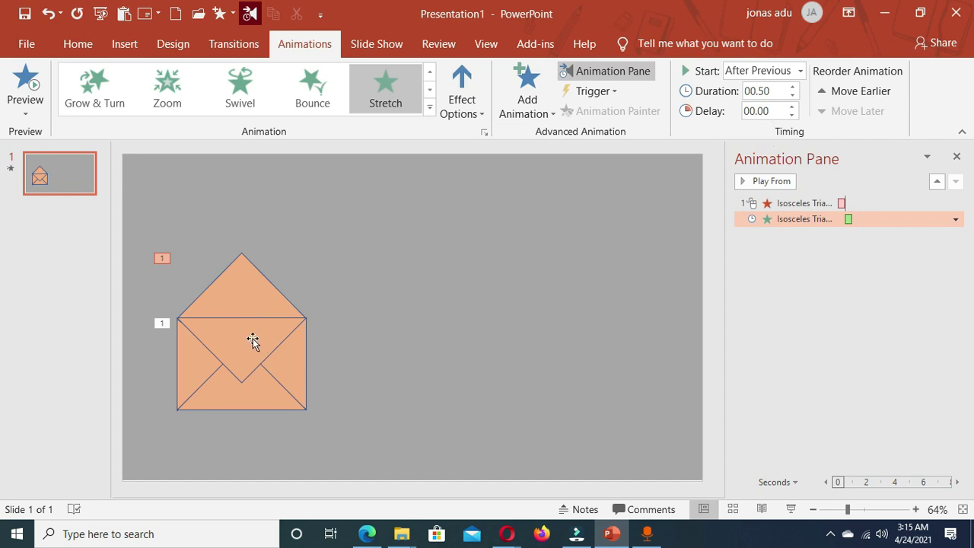
left_click_drag(253, 342, 360, 290)
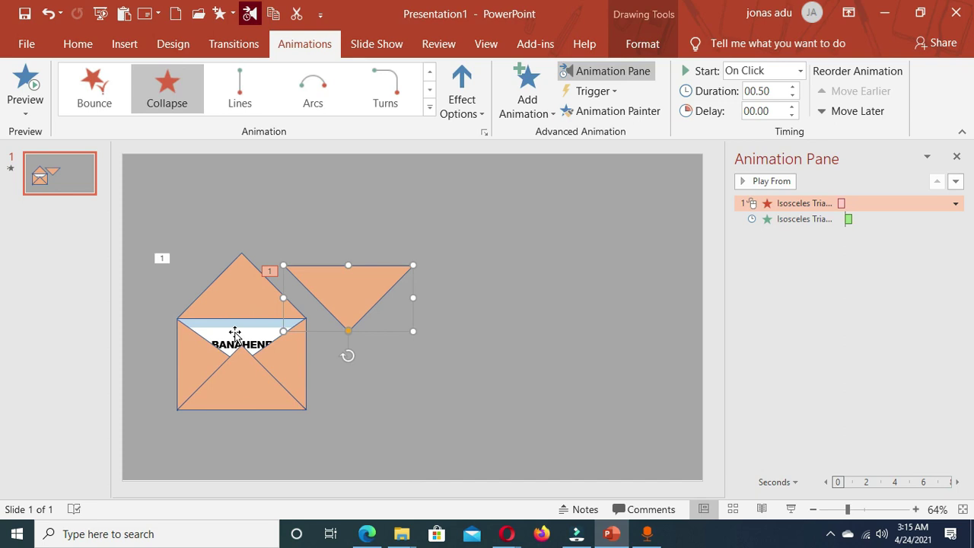
left_click(235, 334)
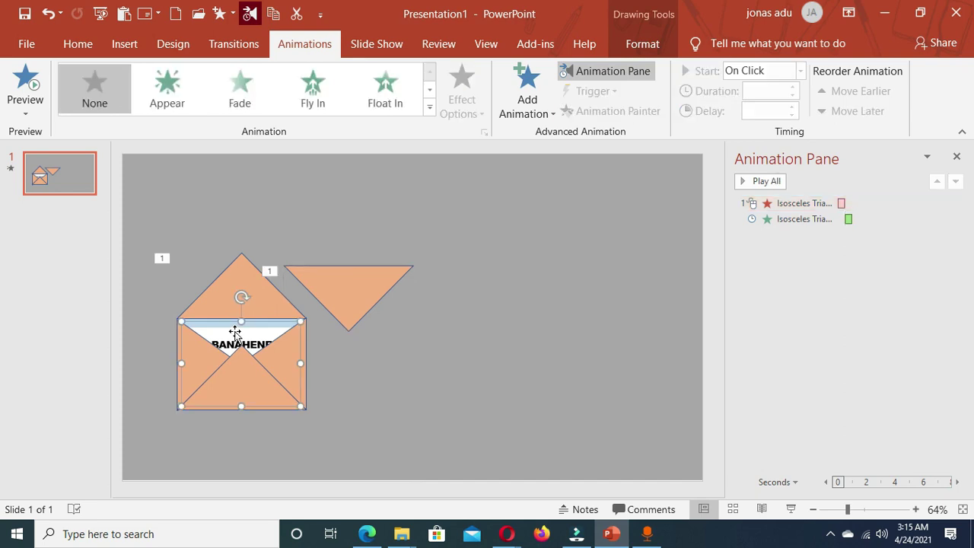
Give the card group an upward Lines motion path and extend its end point higher.
left_click(429, 106)
left_click_drag(430, 109, 436, 137)
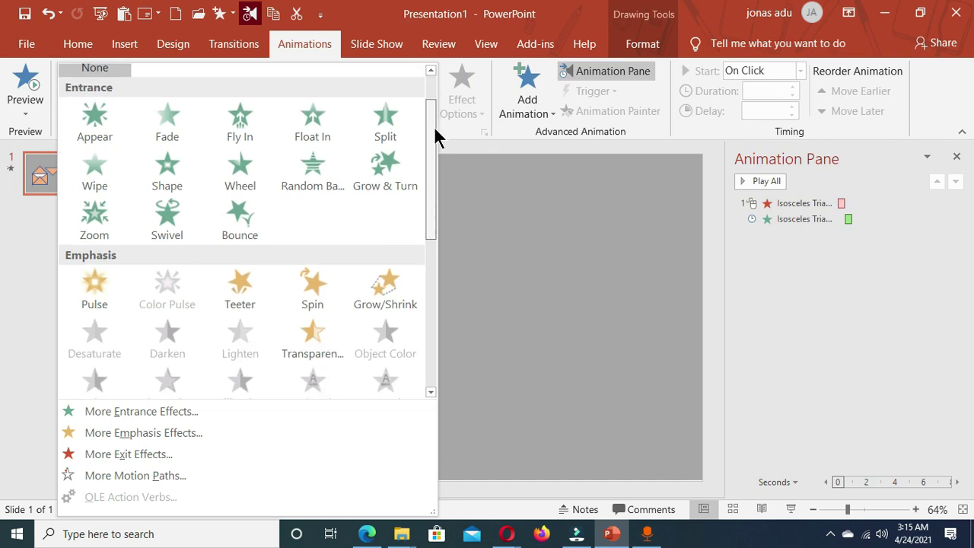
left_click_drag(433, 181, 431, 322)
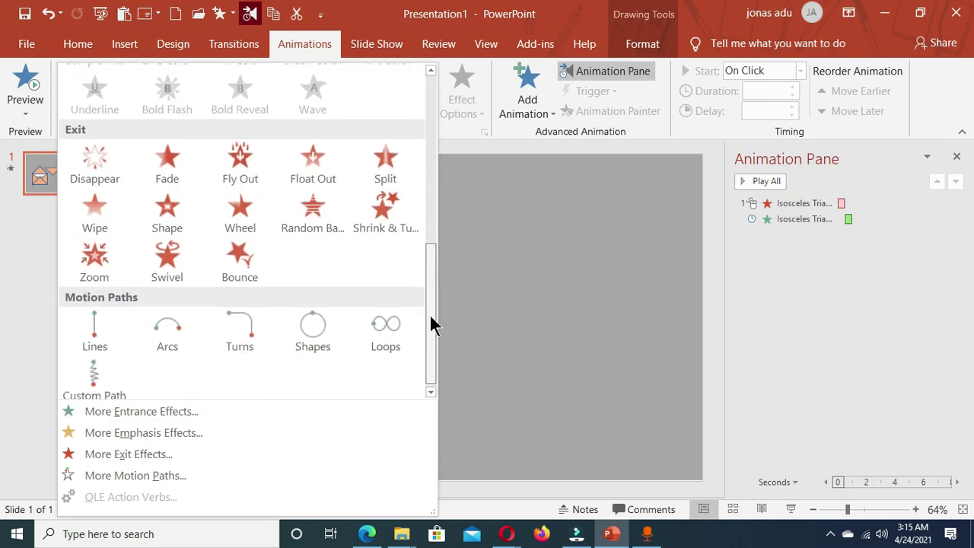
left_click(93, 331)
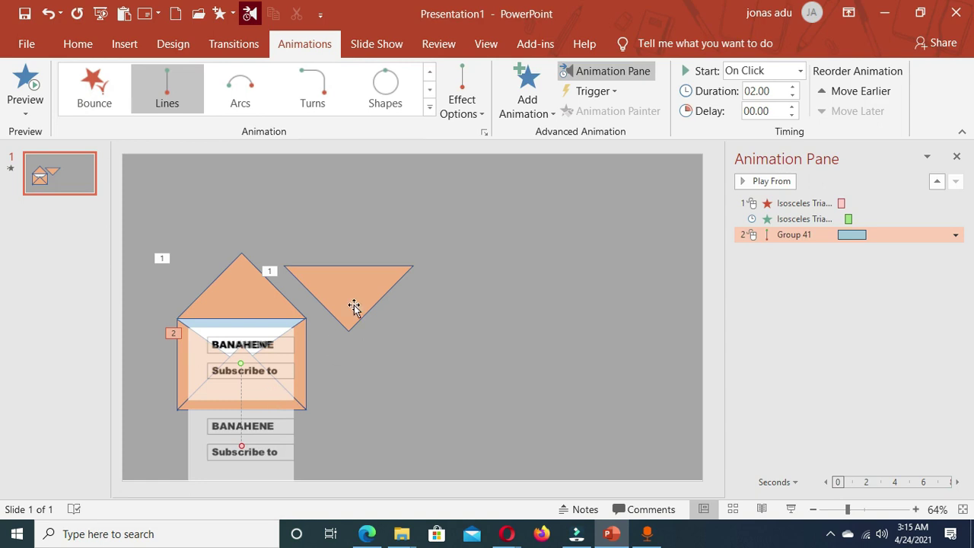
left_click(480, 122)
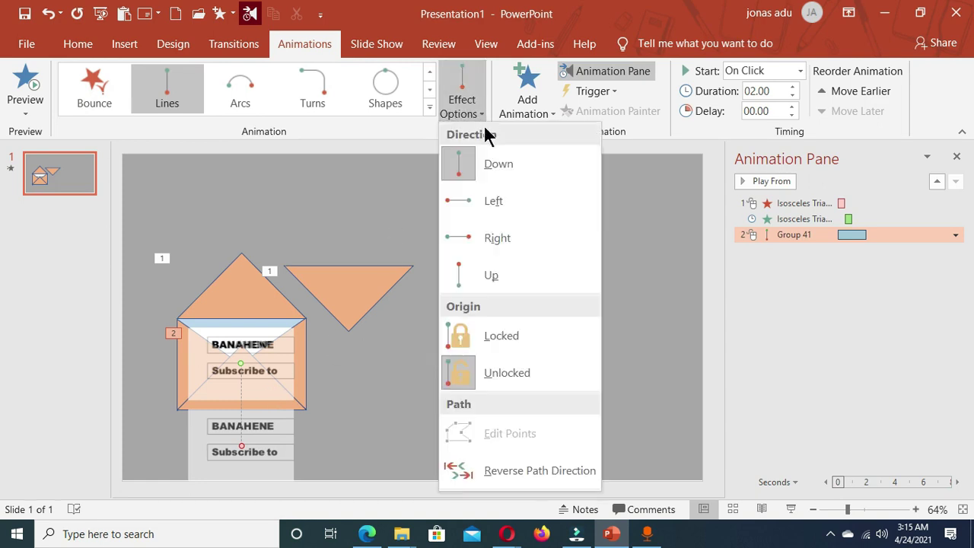
left_click(491, 280)
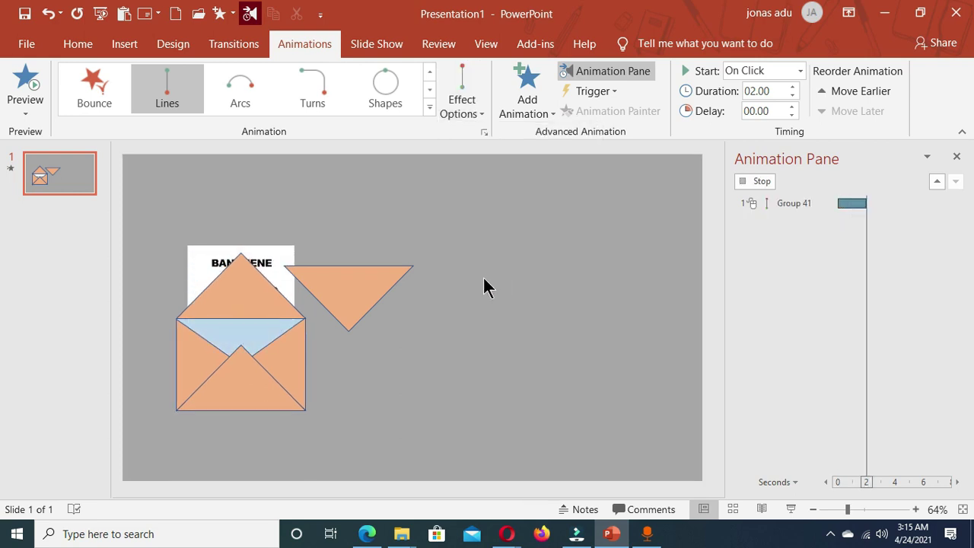
left_click(242, 285)
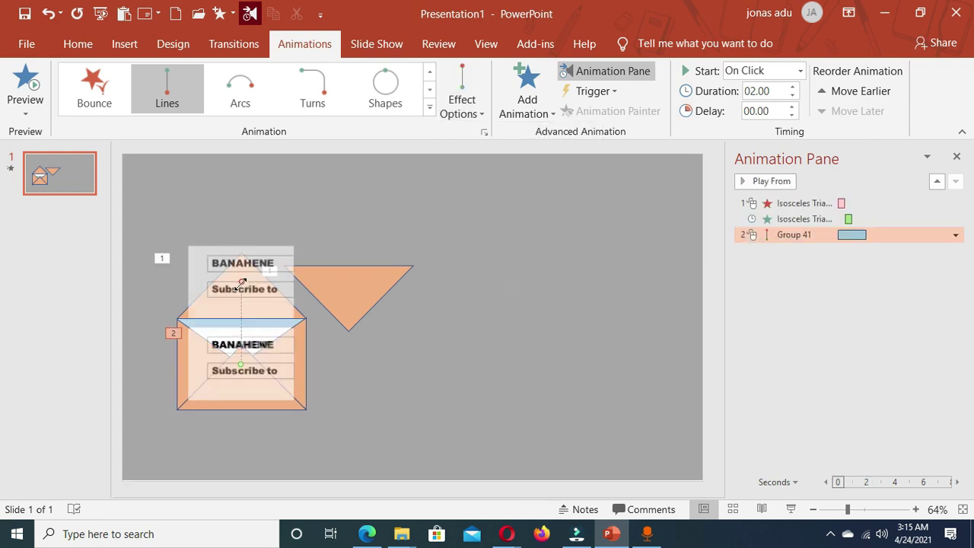
left_click_drag(240, 282, 240, 260)
left_click(417, 360)
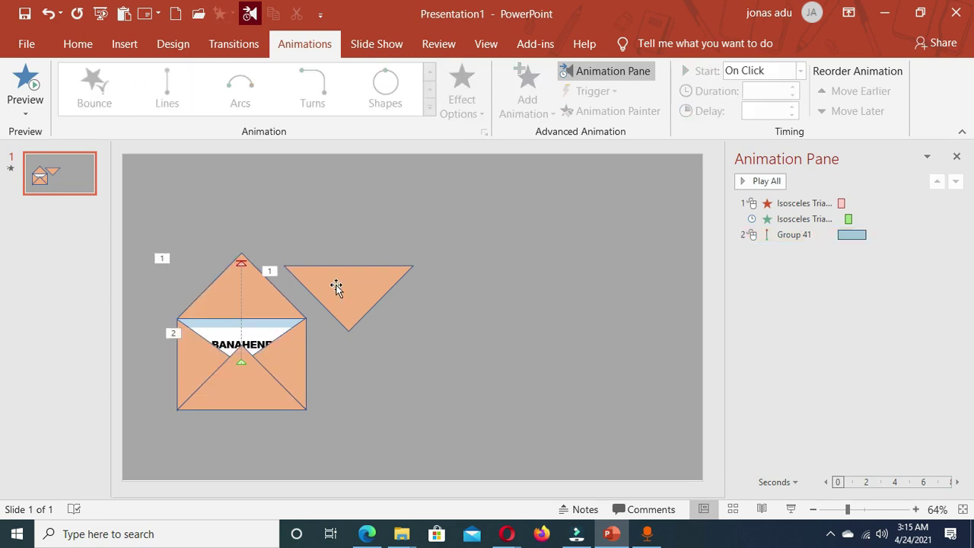
left_click_drag(352, 289, 243, 339)
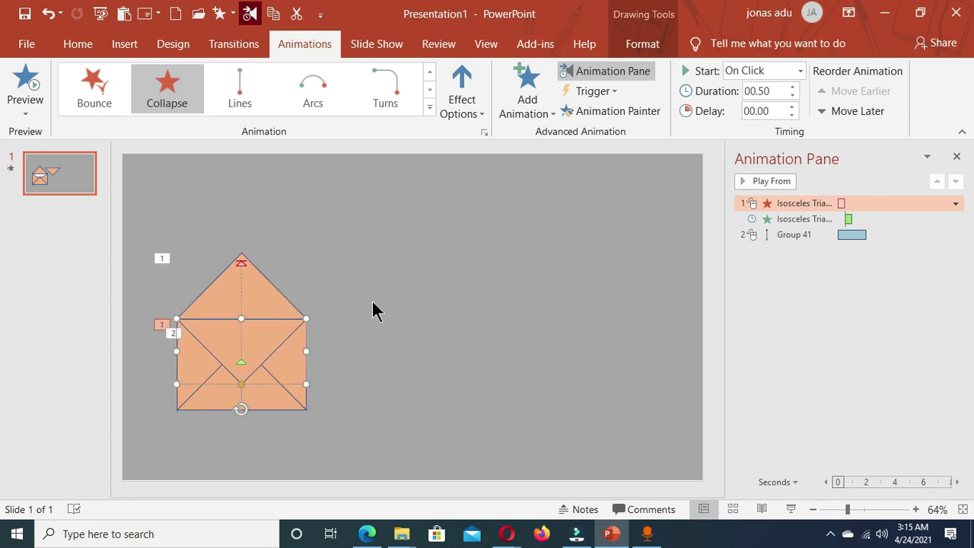
left_click(373, 308)
left_click(270, 287)
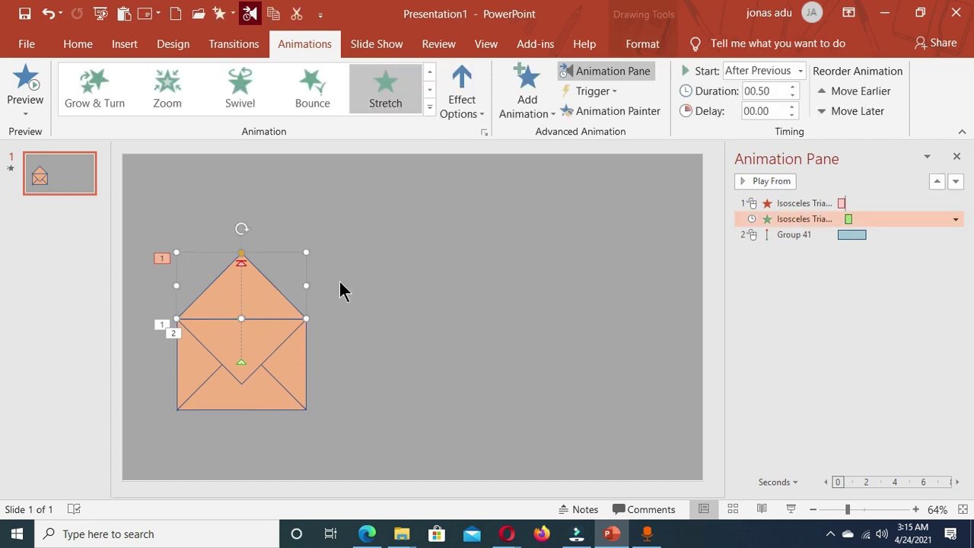
left_click(658, 45)
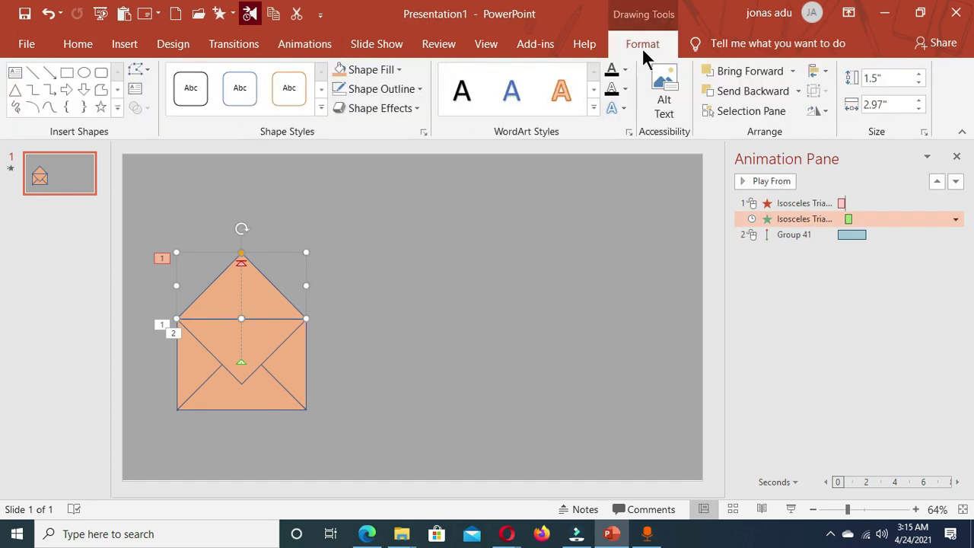
left_click(753, 91)
left_click(446, 277)
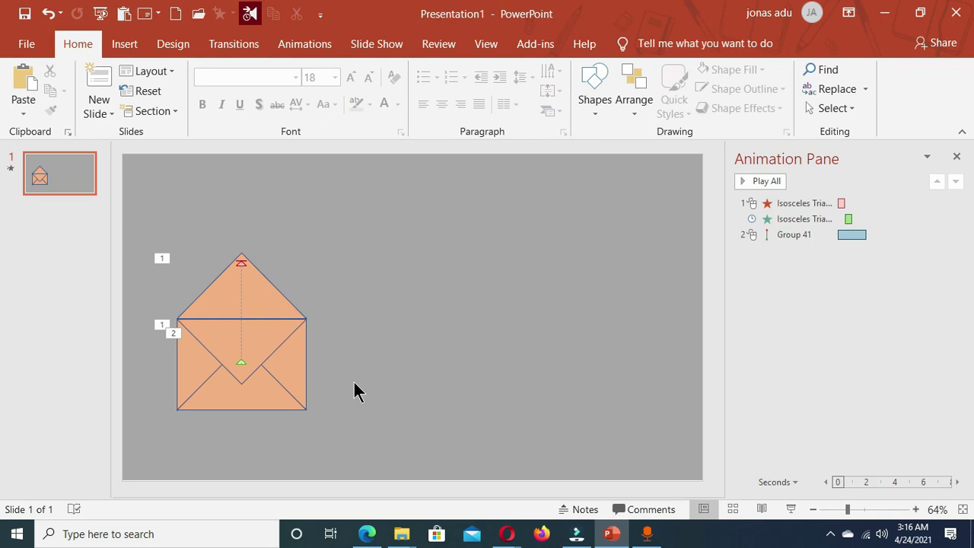
key("F5")
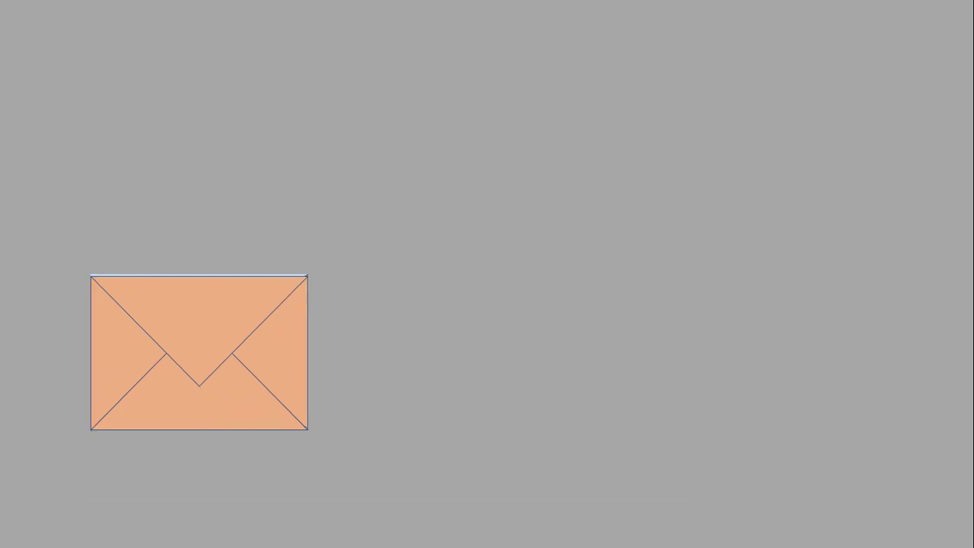
key("Escape")
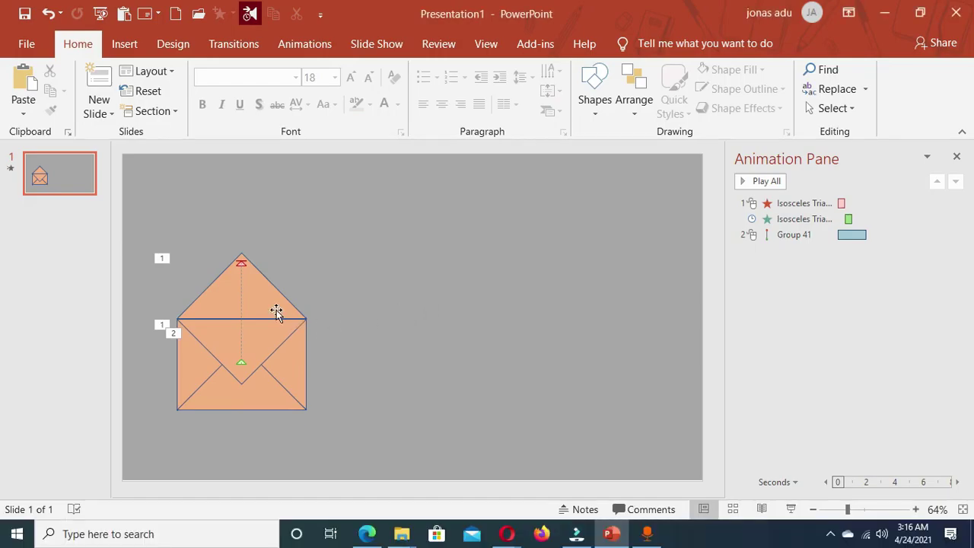
left_click(265, 338)
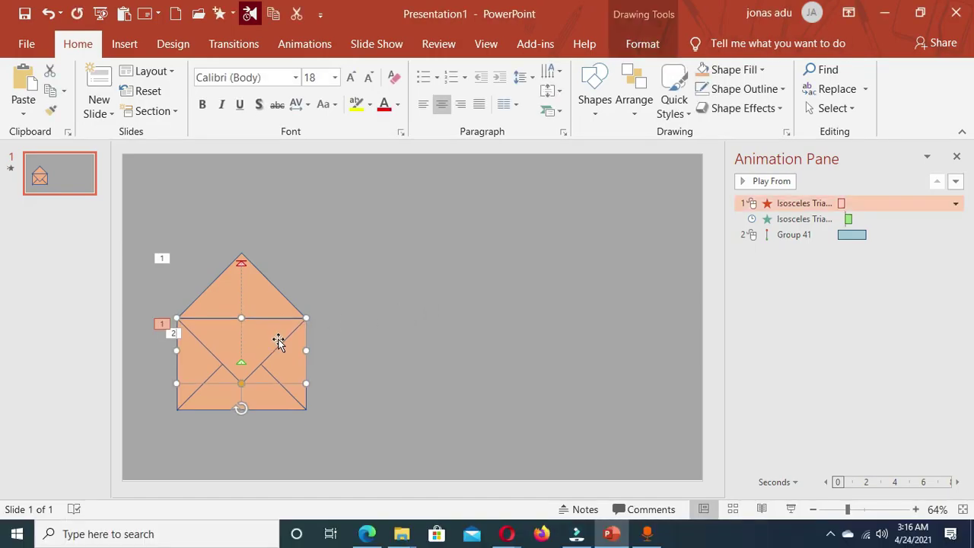
left_click(393, 297)
key("F5")
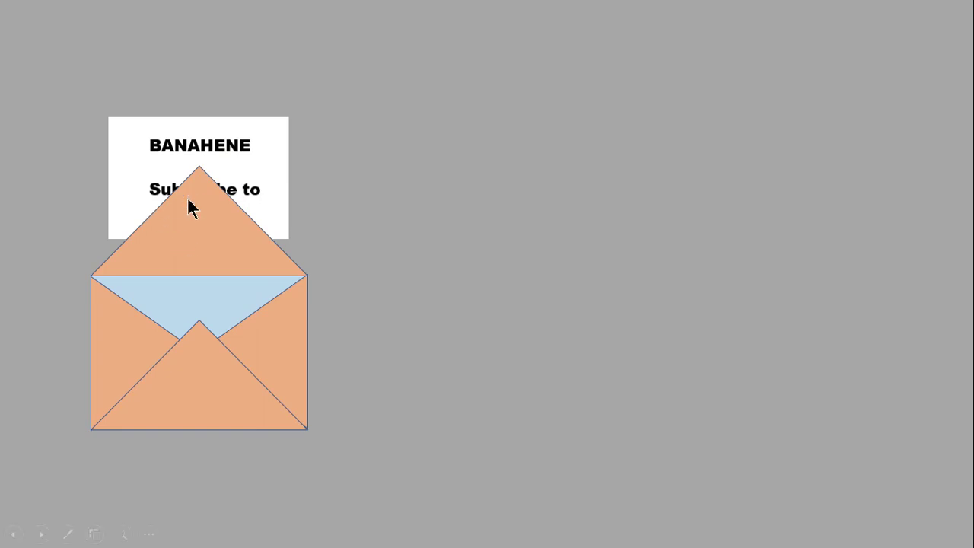
key("Escape")
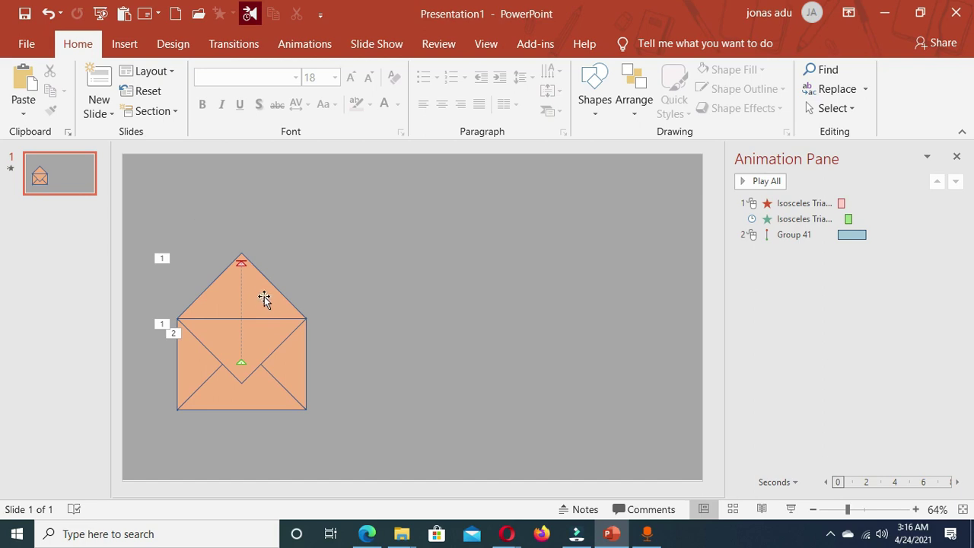
Send the envelope's opened top flap to the back of the stacking order.
left_click(263, 297)
left_click(635, 44)
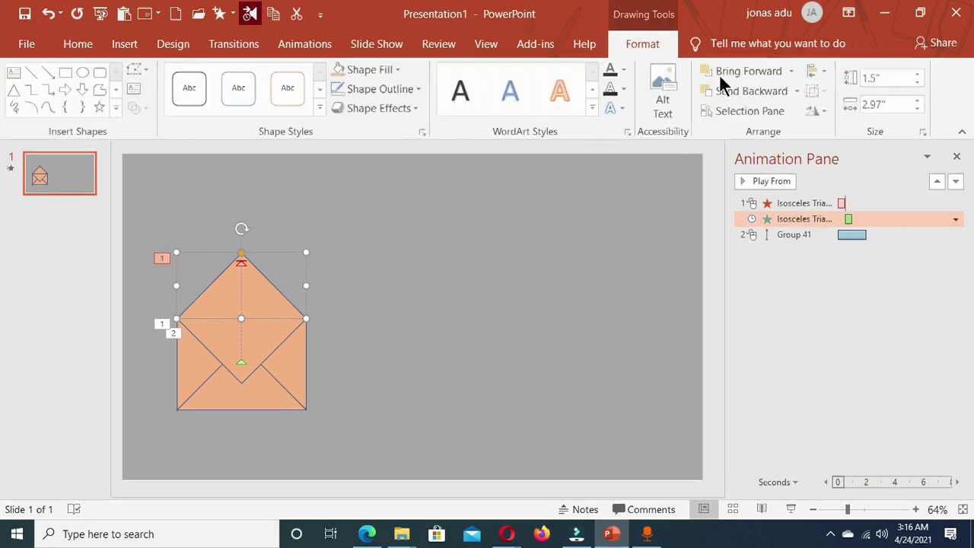
left_click(797, 91)
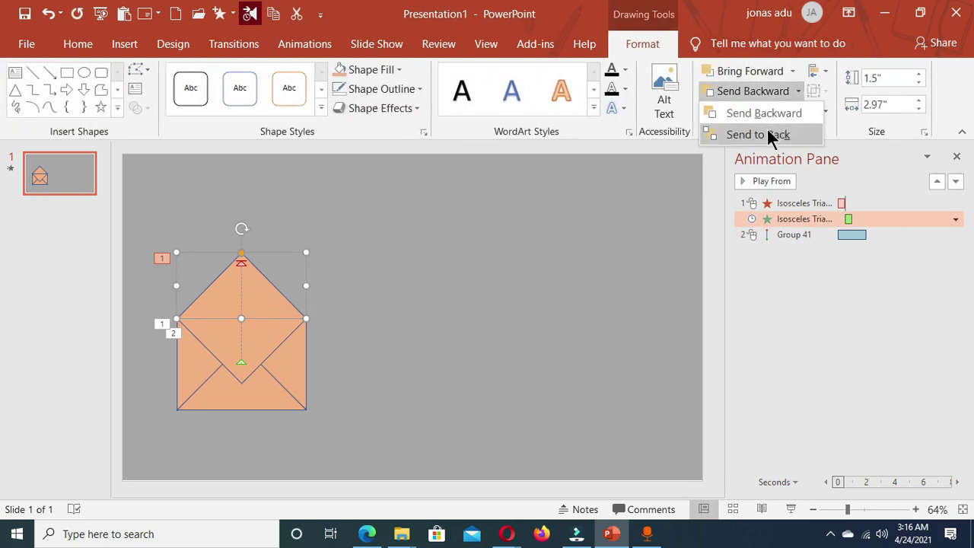
left_click(766, 127)
Run the slide show to check that the card now rises in front of the flap.
key("F5")
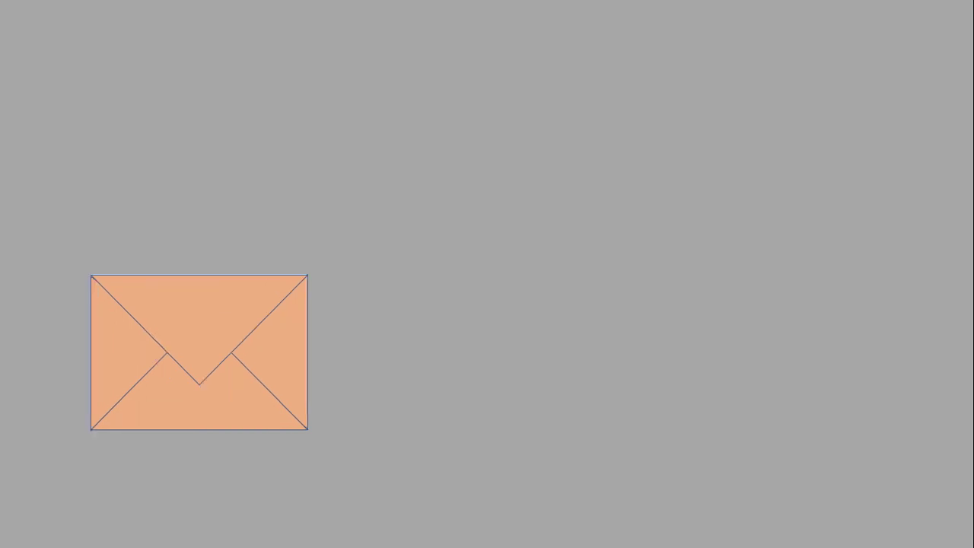
left_click(152, 319)
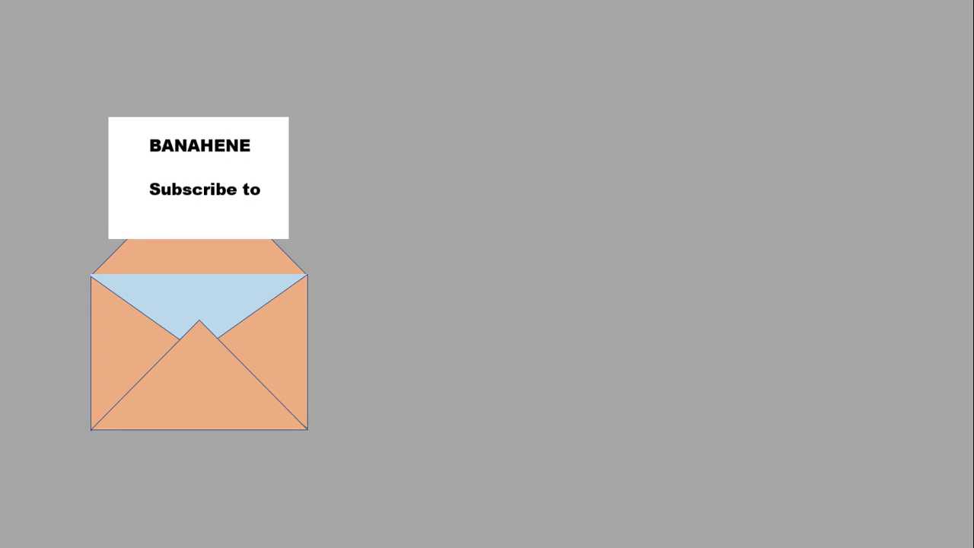
key("Escape")
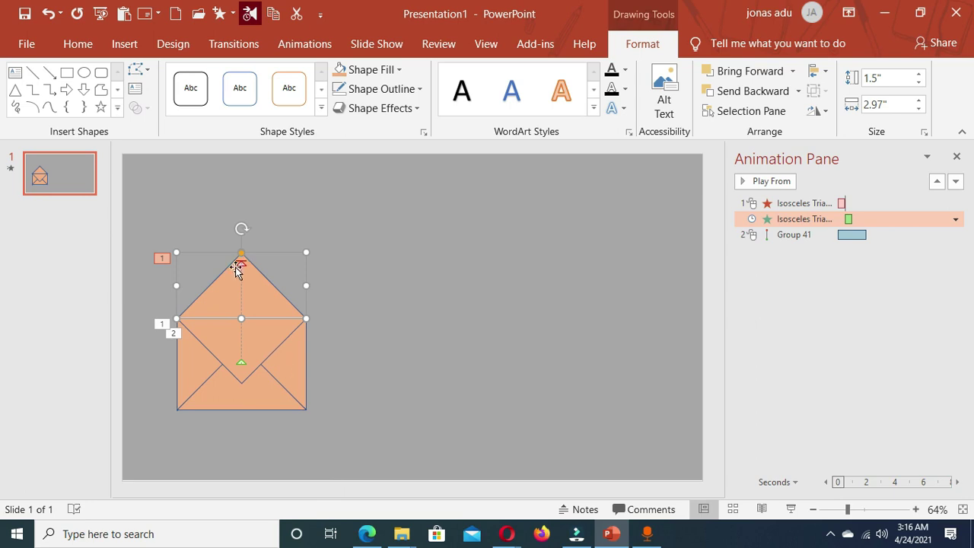
Marquee-select the whole envelope and duplicate it twice with Ctrl+D, placing the copies to the right.
left_click(255, 335)
left_click(256, 336)
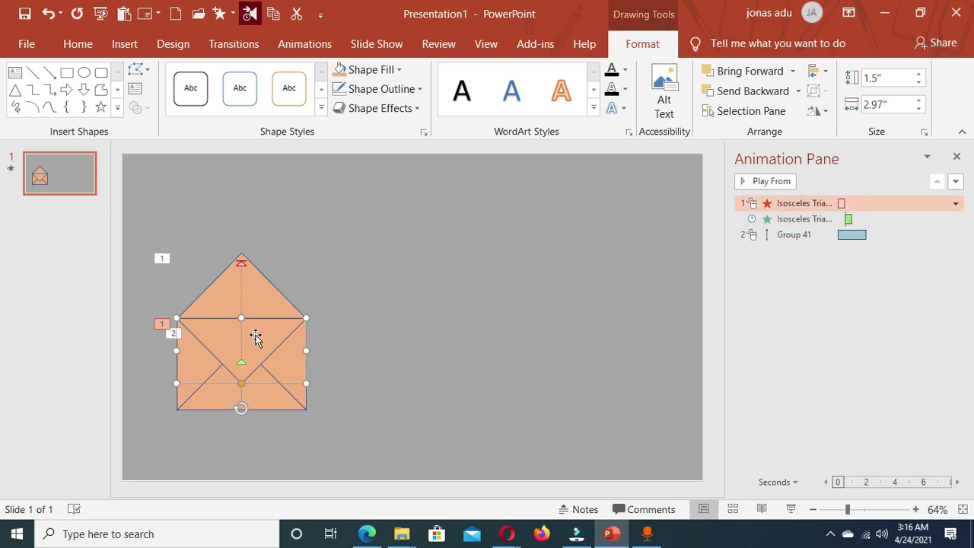
left_click(354, 337)
left_click_drag(129, 214, 384, 455)
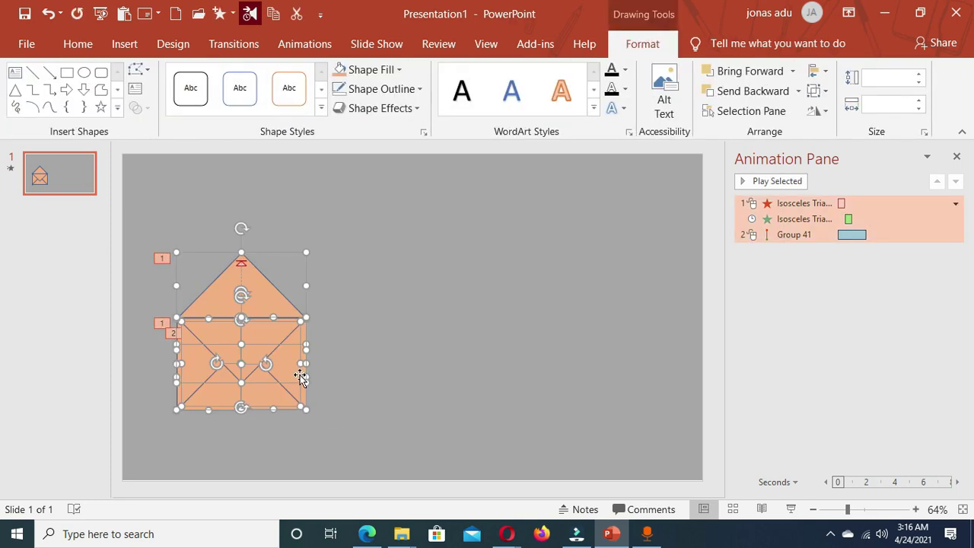
key("ctrl+d")
left_click_drag(267, 341, 437, 335)
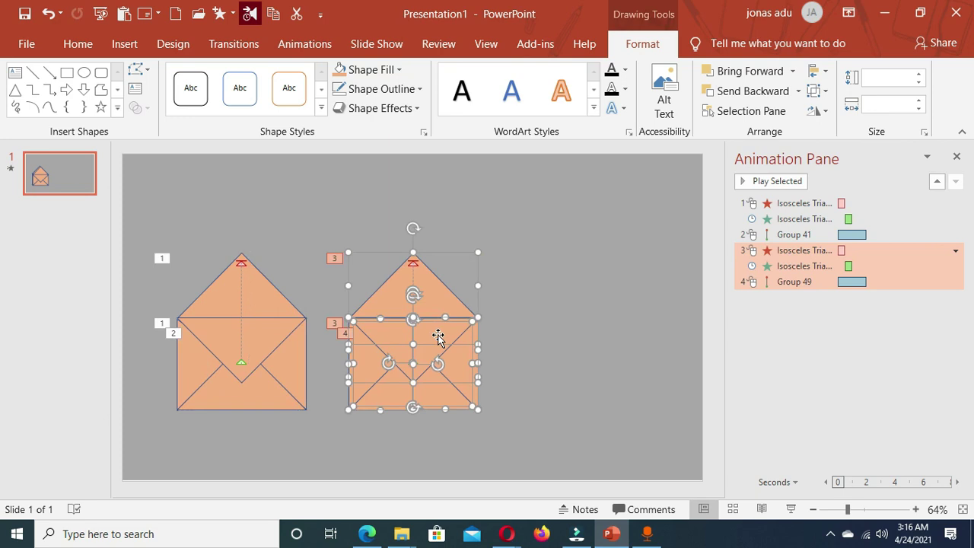
key("ctrl+d")
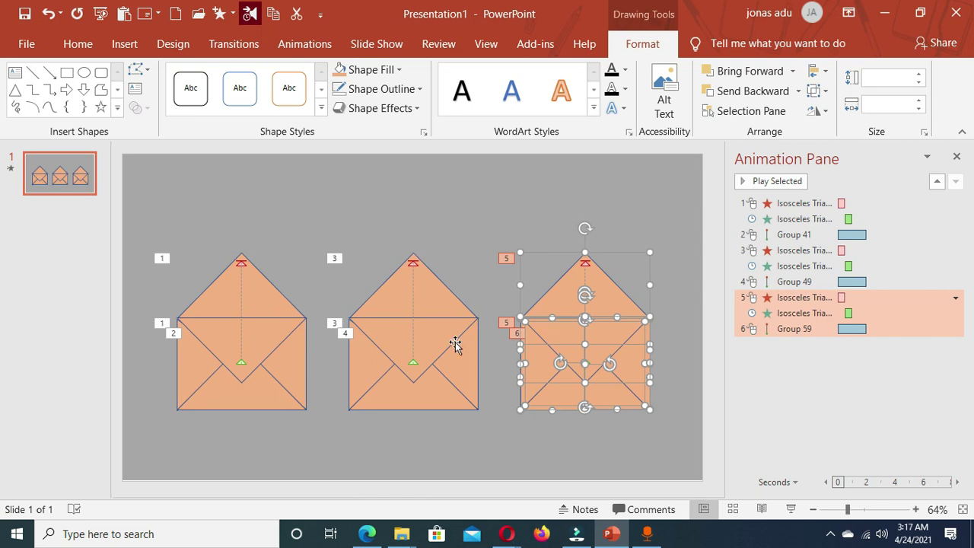
Select all of the middle envelope's shapes and bring up Shape Fill.
left_click(432, 305)
left_click(382, 354, "shift")
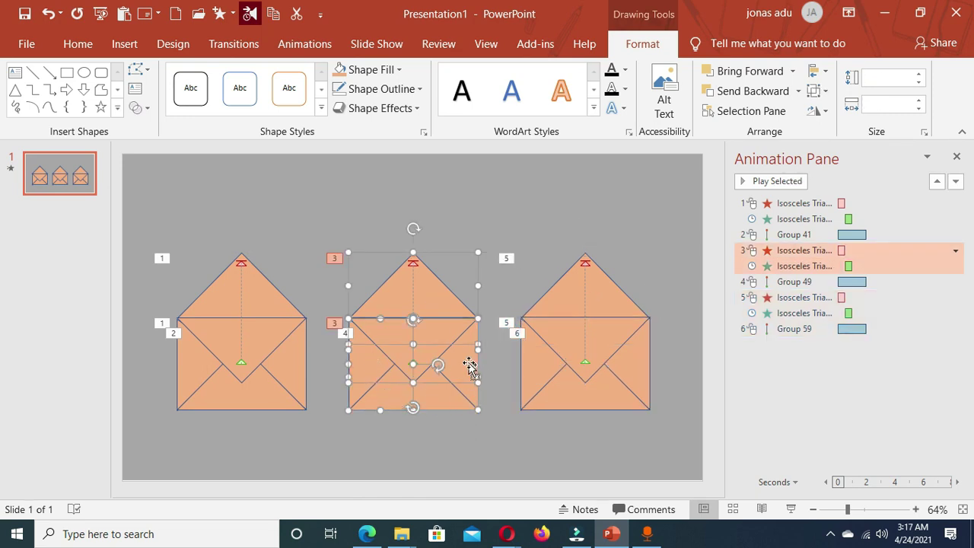
left_click(473, 371, "shift")
left_click(399, 70)
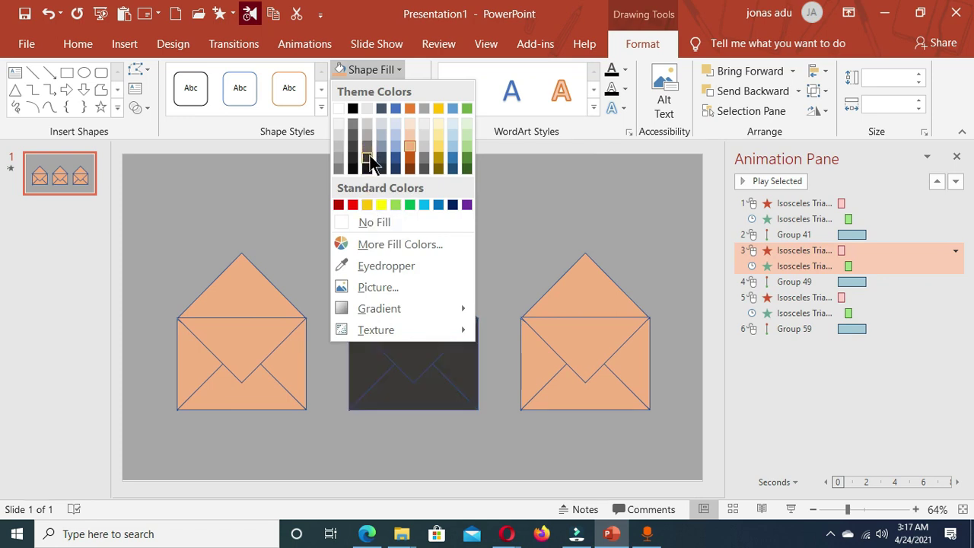
Fill the middle envelope light gray, then select all the right envelope's shapes and fill them blue.
left_click(340, 147)
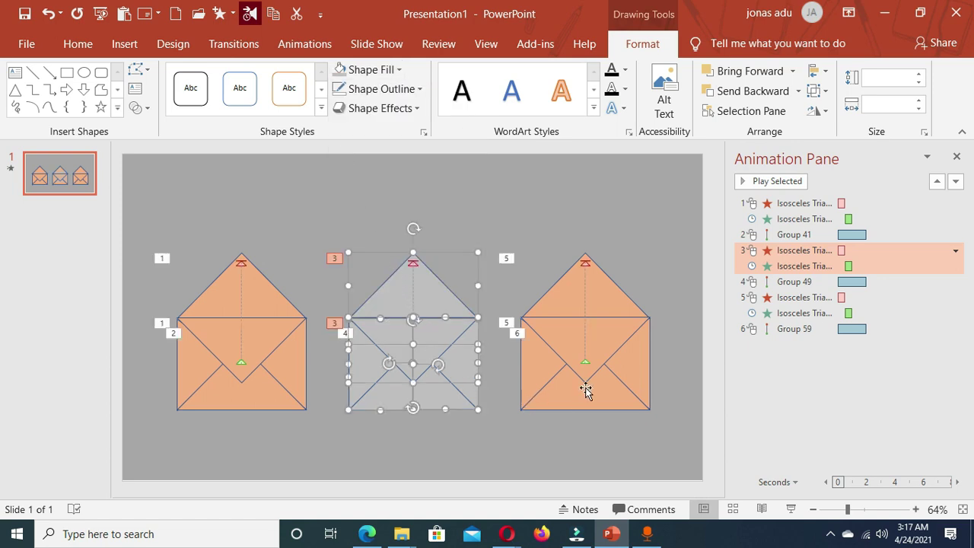
left_click(599, 296)
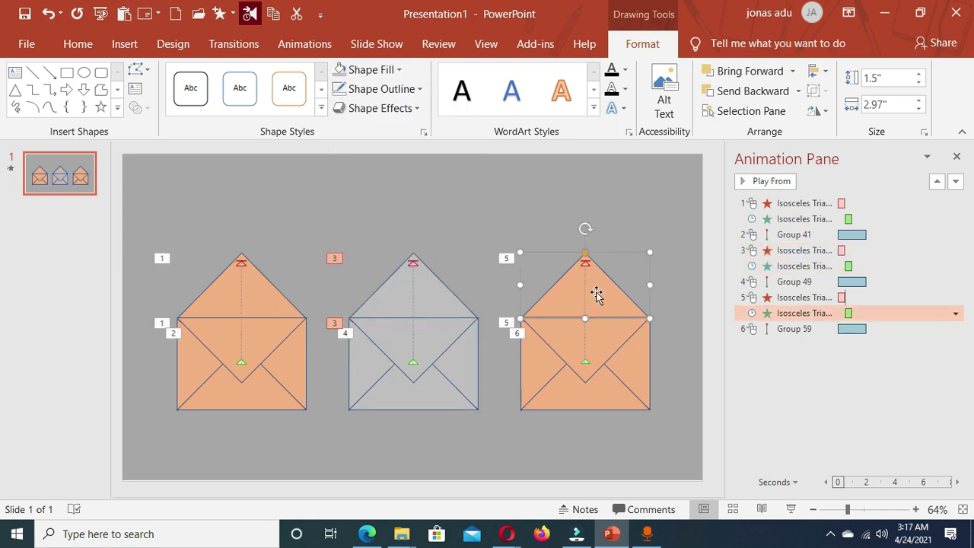
left_click(563, 342, "shift")
left_click(536, 394, "shift")
left_click(632, 384, "shift")
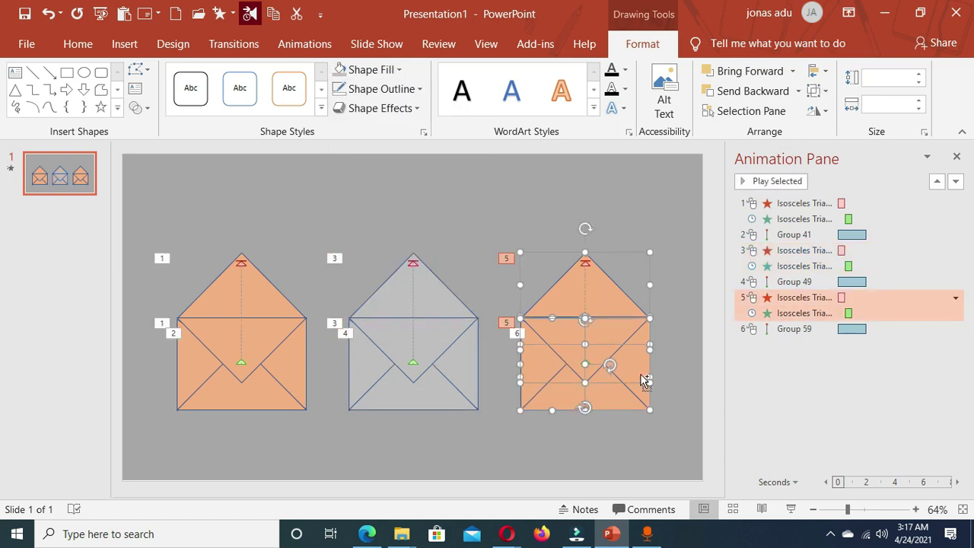
left_click(643, 361, "shift")
left_click(398, 69)
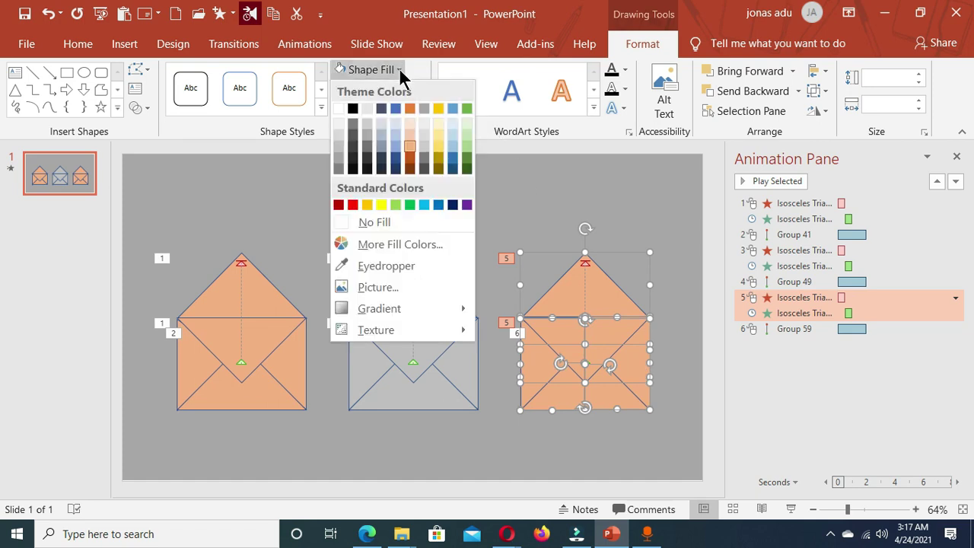
left_click(452, 108)
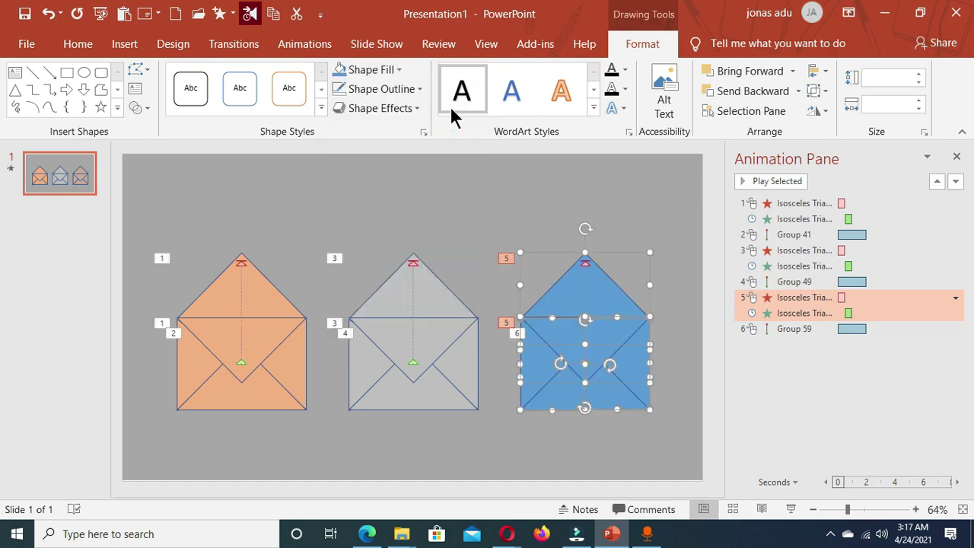
key("Escape")
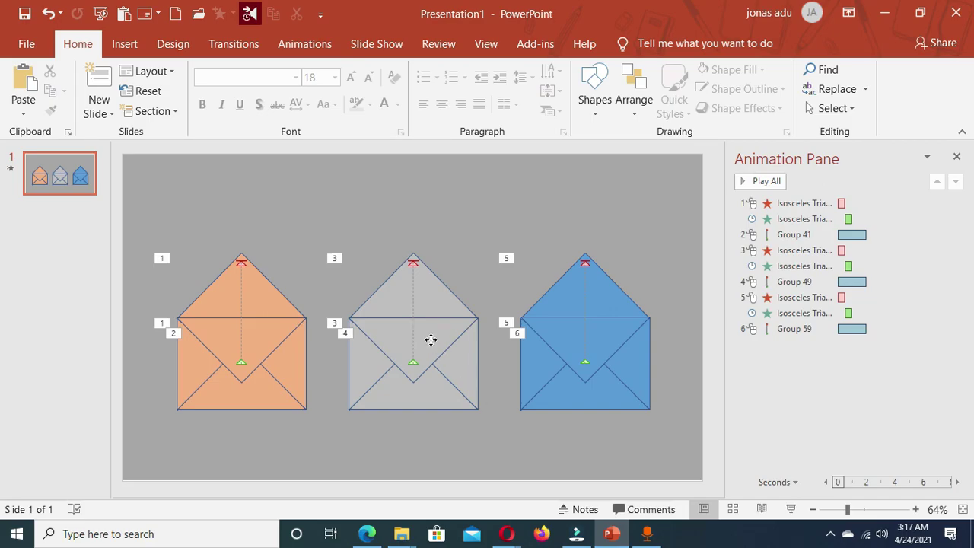
Drag the middle envelope's front bottom flap down below the envelope.
left_click(431, 339)
left_click(432, 333)
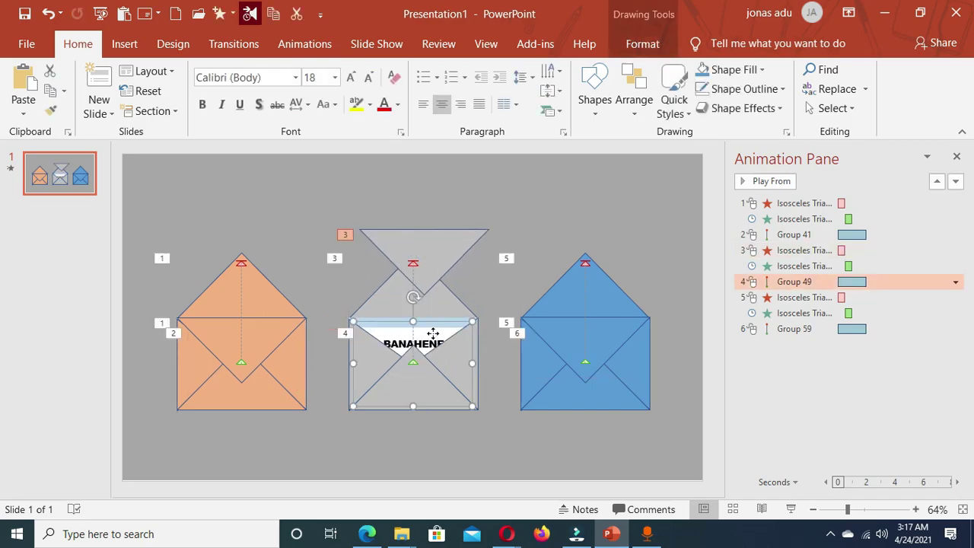
left_click_drag(425, 401, 426, 437)
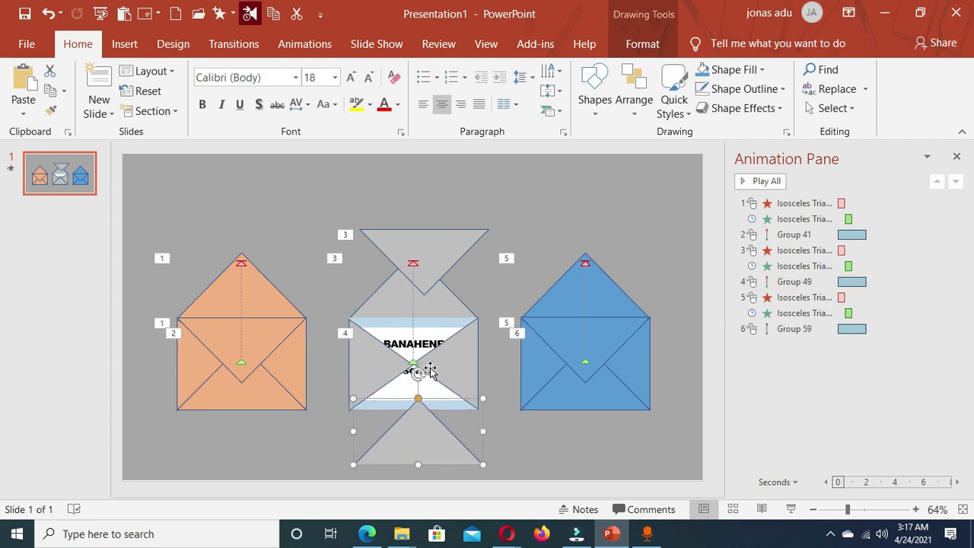
Start retyping the middle card's title text, entering 'DES'.
left_click(426, 342)
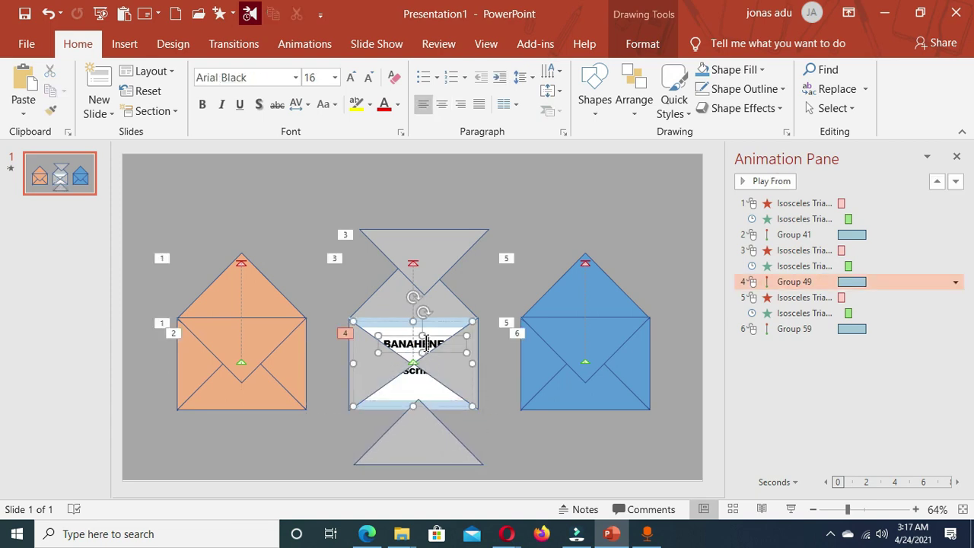
left_click(429, 344)
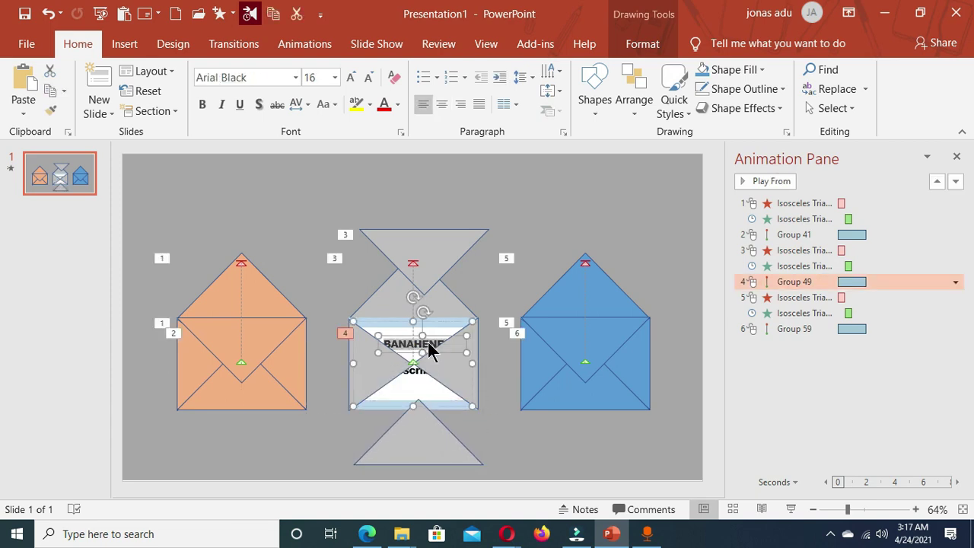
type("DES")
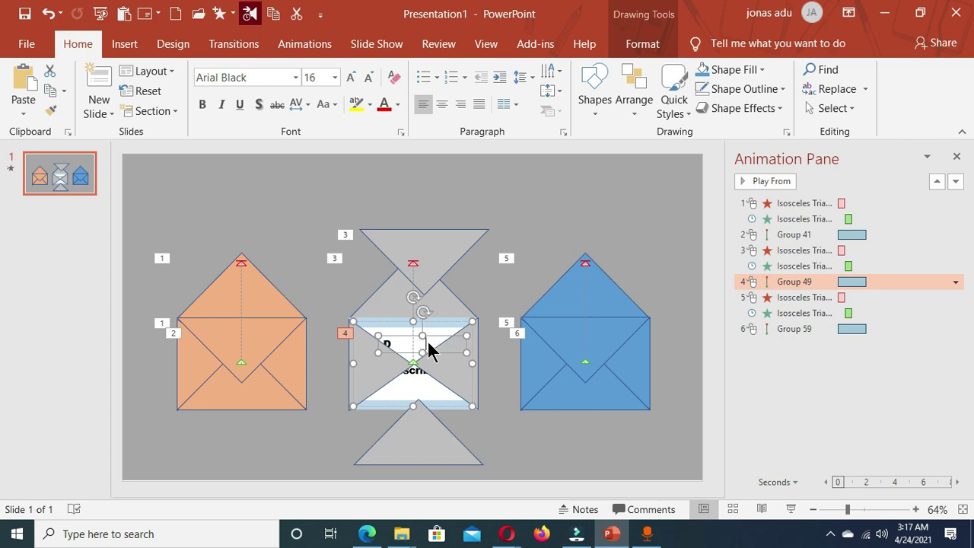